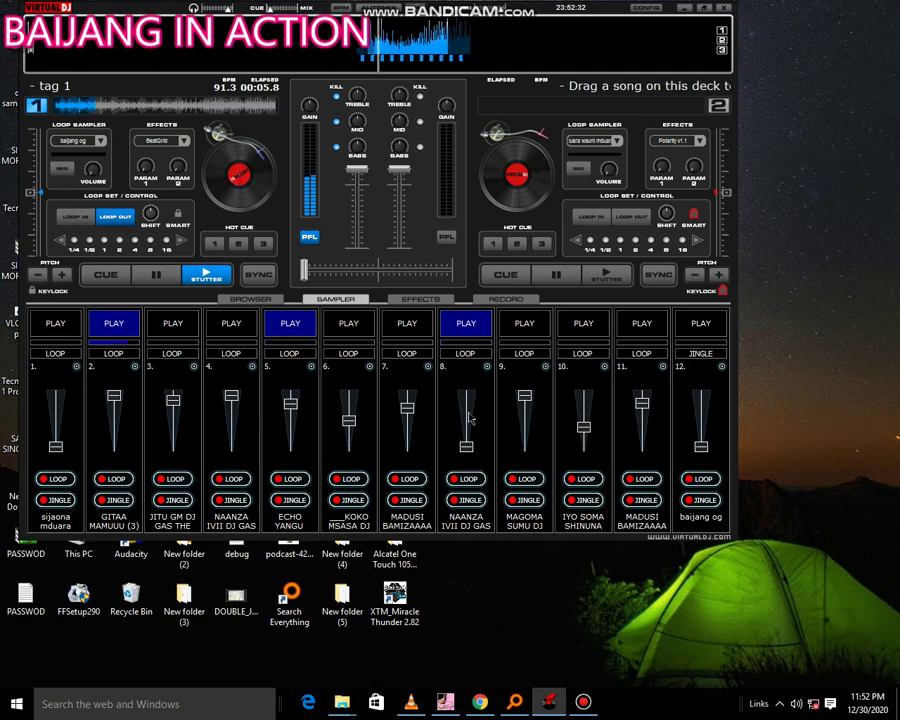
Raise the volume of sampler slots 8 and 12, and play the baijang og jingle in slot 12
{"action": "left_click_drag", "start_coordinate": [468, 416], "coordinate": [466, 397]}
{"action": "left_click_drag", "start_coordinate": [699, 418], "coordinate": [705, 398]}
{"action": "left_click", "coordinate": [701, 324]}
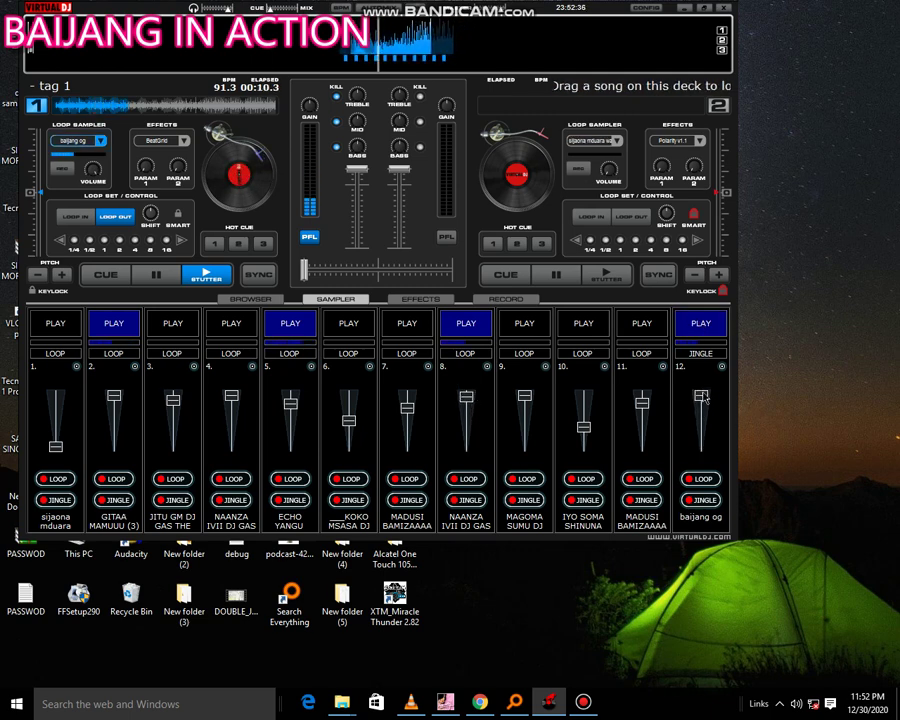
Start the samples in slots 11, 10 and 6, stop slot 8, and raise the volume of slots 6 and 11
{"action": "left_click", "coordinate": [623, 333]}
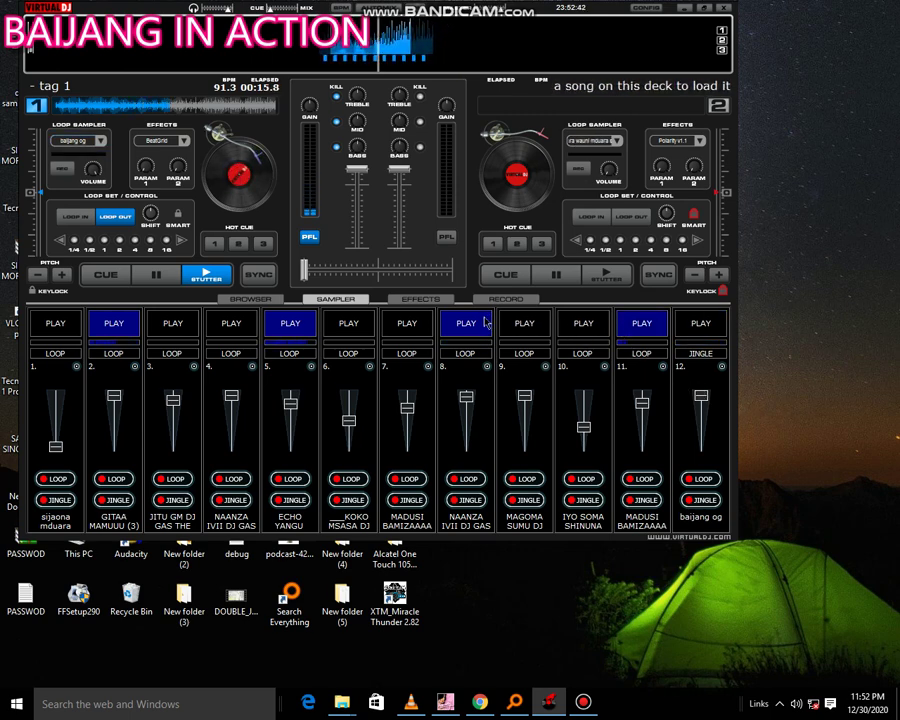
{"action": "left_click", "coordinate": [598, 335]}
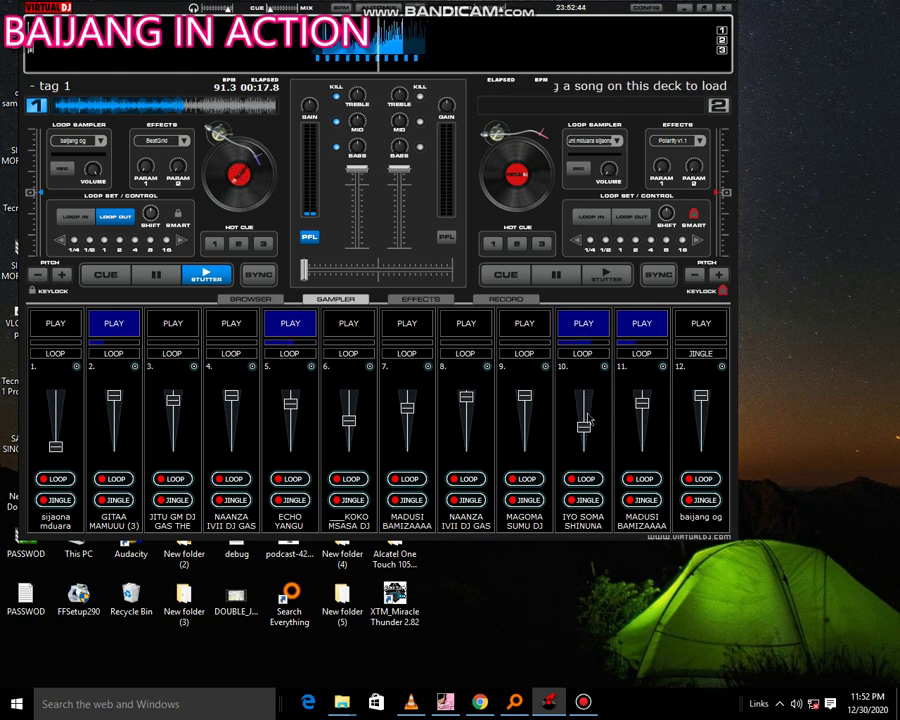
{"action": "left_click", "coordinate": [348, 325]}
{"action": "left_click_drag", "start_coordinate": [349, 420], "coordinate": [349, 415]}
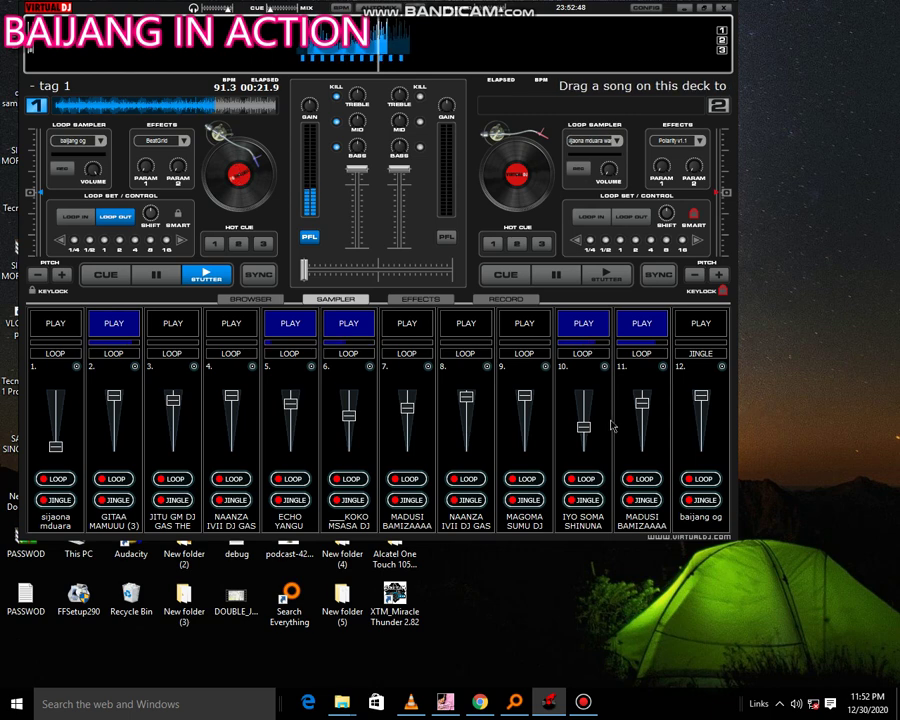
{"action": "left_click_drag", "start_coordinate": [642, 403], "coordinate": [642, 395]}
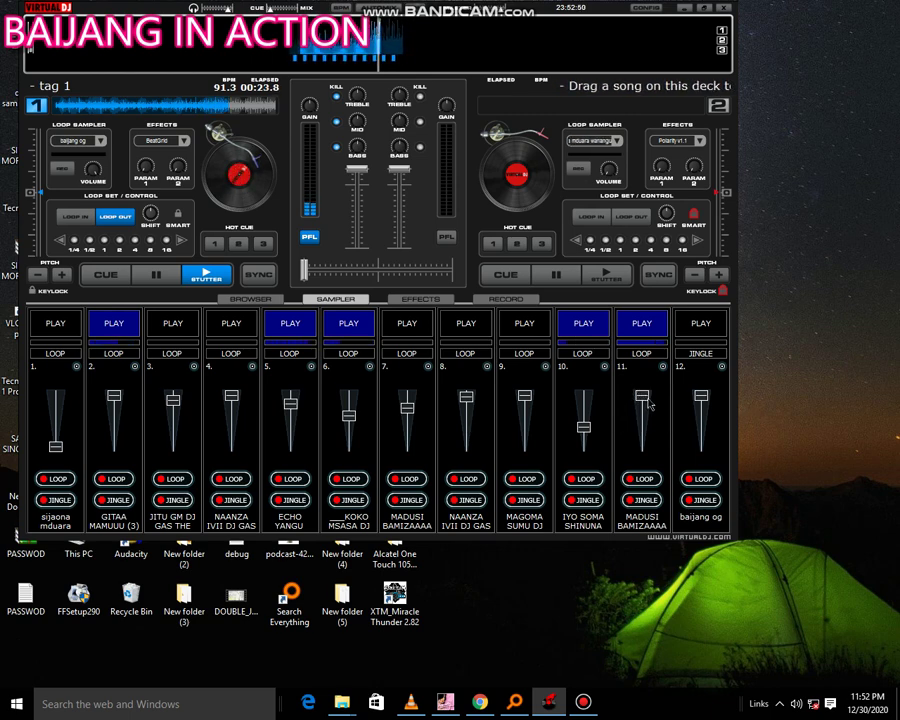
Replace the slot 11 loop with MAGOMA SUMU DJ in slot 9, and replace that with MADUSI BAMIZAAAA in slot 7
{"action": "left_click", "coordinate": [525, 323]}
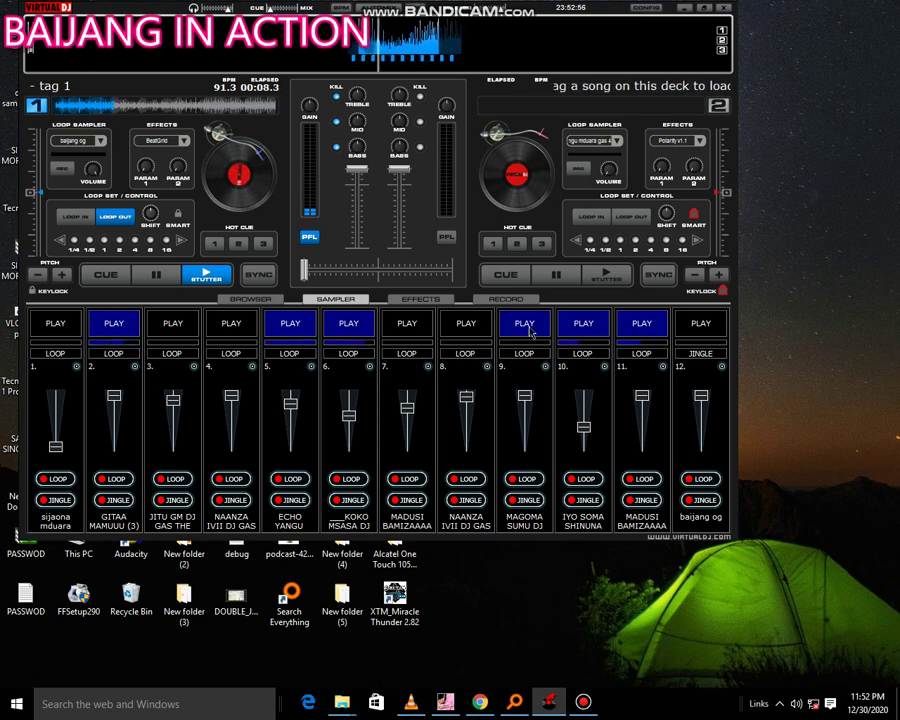
{"action": "left_click", "coordinate": [641, 323]}
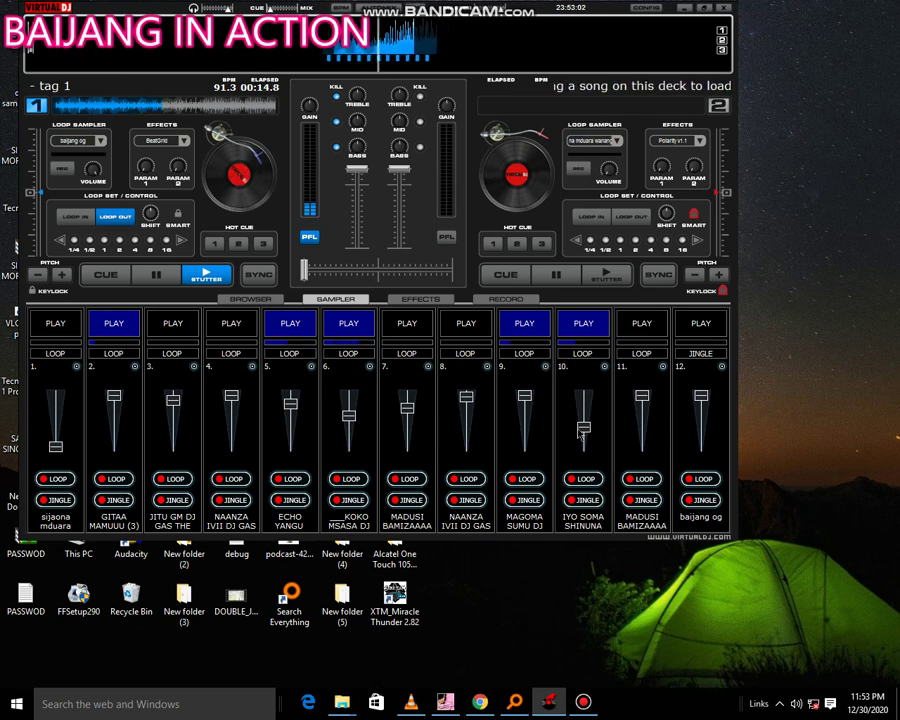
{"action": "key", "text": "F11"}
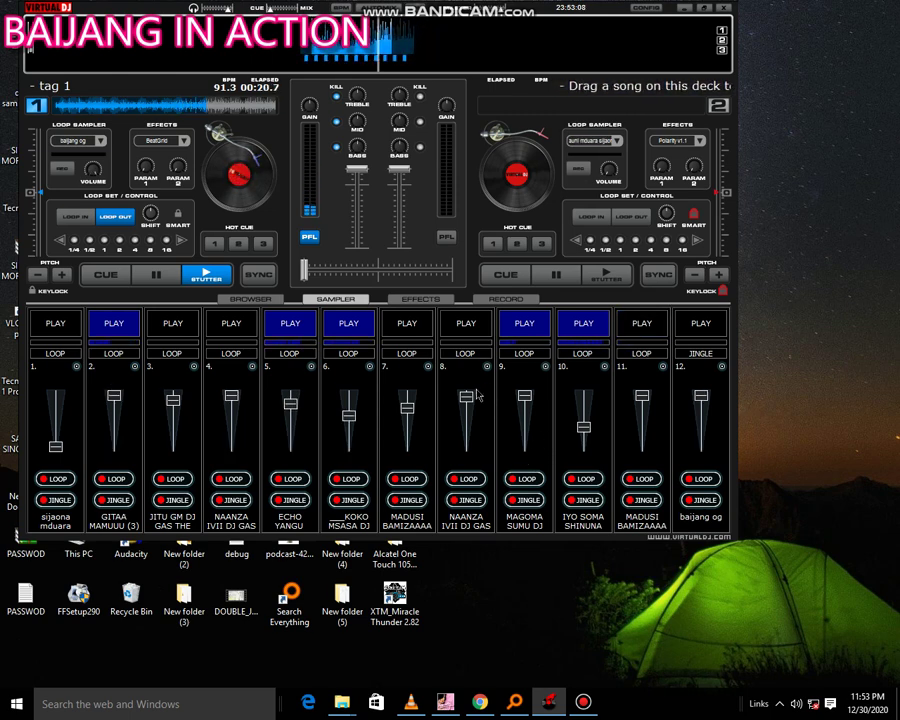
{"action": "left_click", "coordinate": [404, 325]}
{"action": "left_click", "coordinate": [519, 326]}
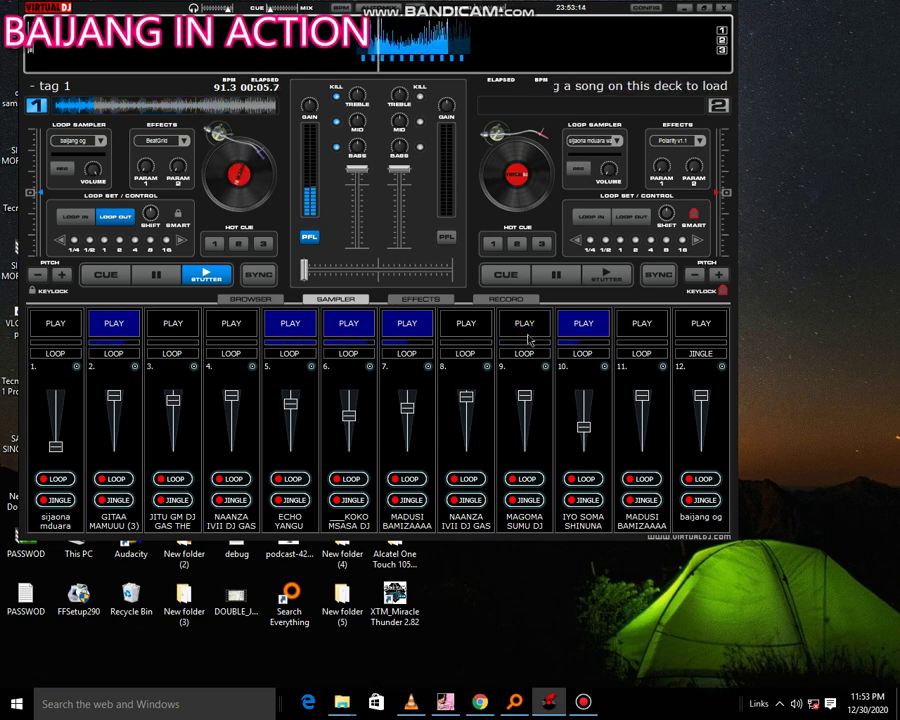
Raise the volume of slot 1 and switch playback from slots 2 and 7 to slots 1 and 3
{"action": "left_click", "coordinate": [699, 330]}
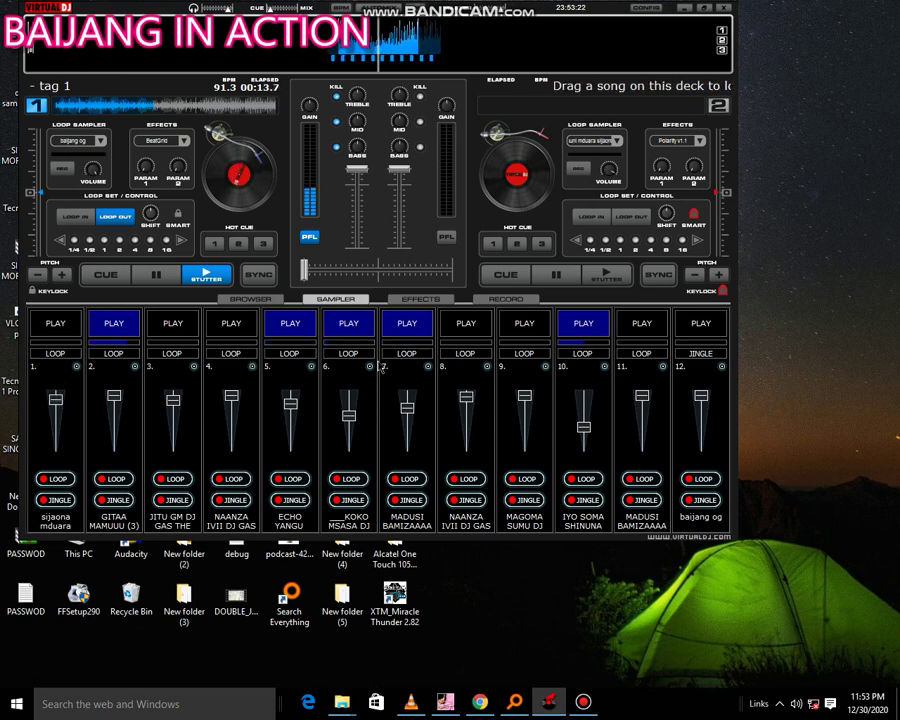
{"action": "left_click", "coordinate": [410, 326]}
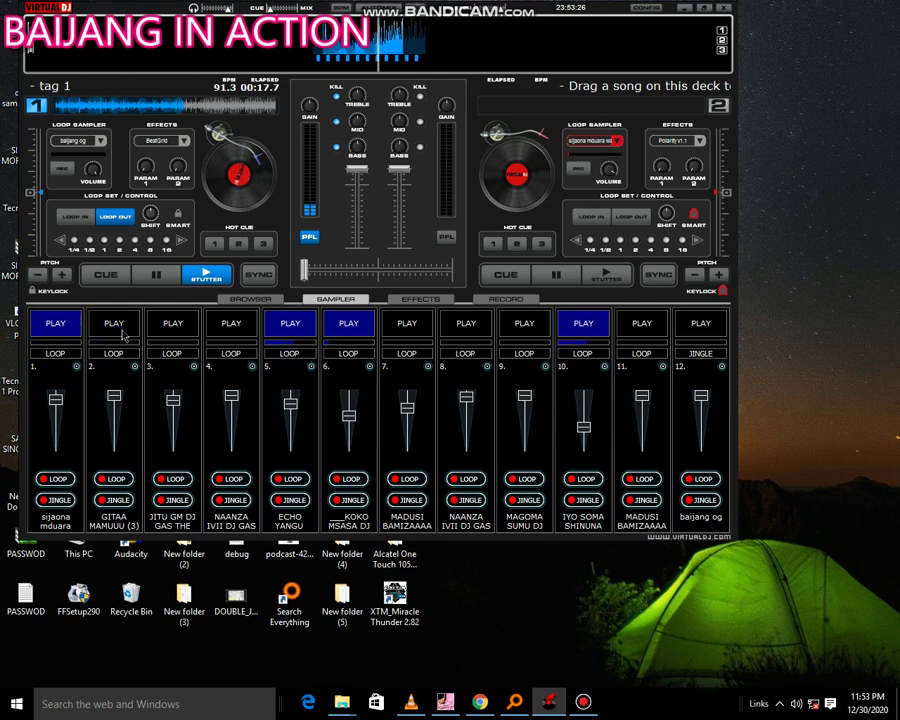
{"action": "left_click", "coordinate": [176, 326]}
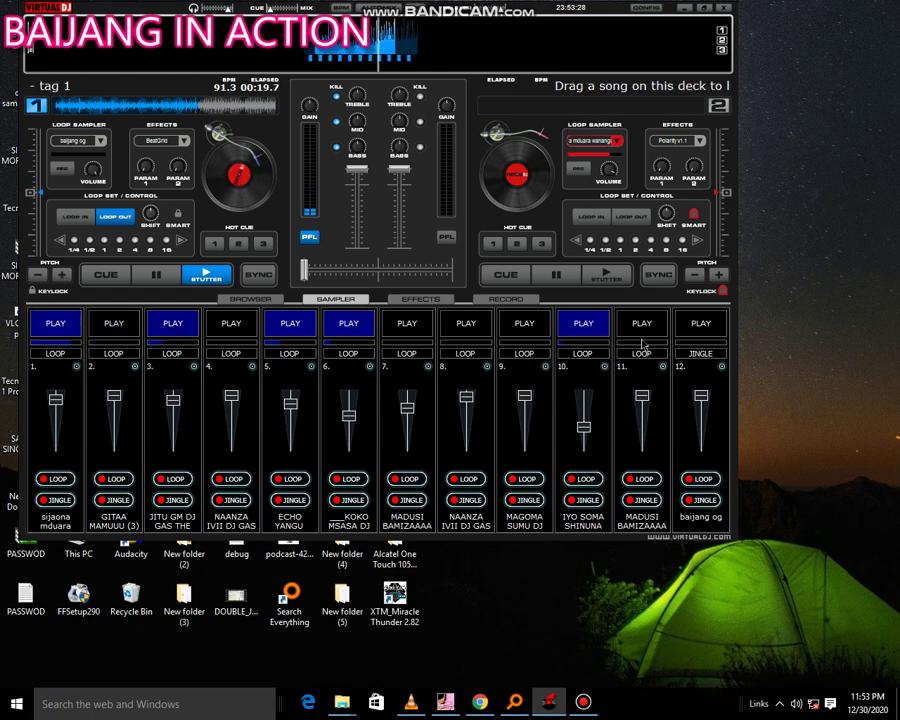
Load "piga makofi piga 1 piga piga gas.vdj" from the zamaneno folder inside dj gas sampler new into slot 12, and play it
{"action": "left_click", "coordinate": [722, 366]}
{"action": "left_click", "coordinate": [752, 372]}
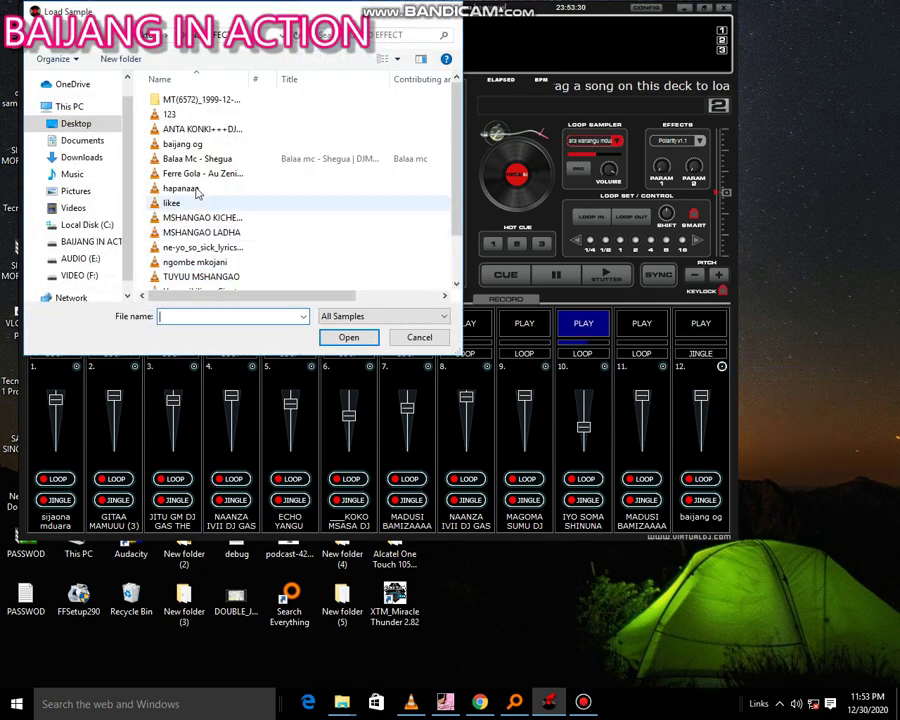
{"action": "scroll", "coordinate": [218, 148], "scroll_direction": "up", "scroll_amount": 5}
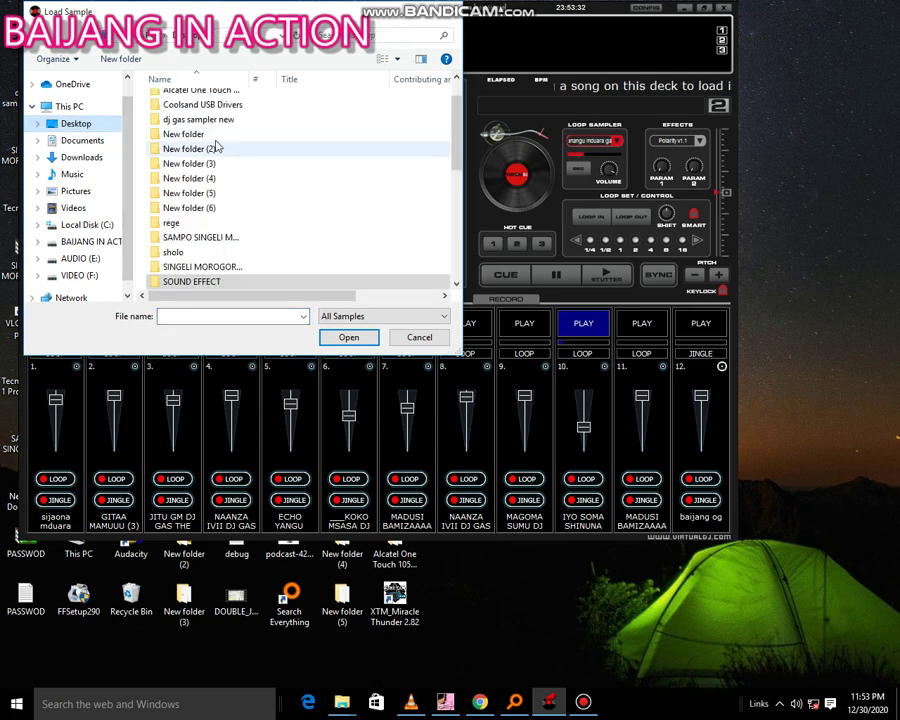
{"action": "double_click", "coordinate": [222, 120]}
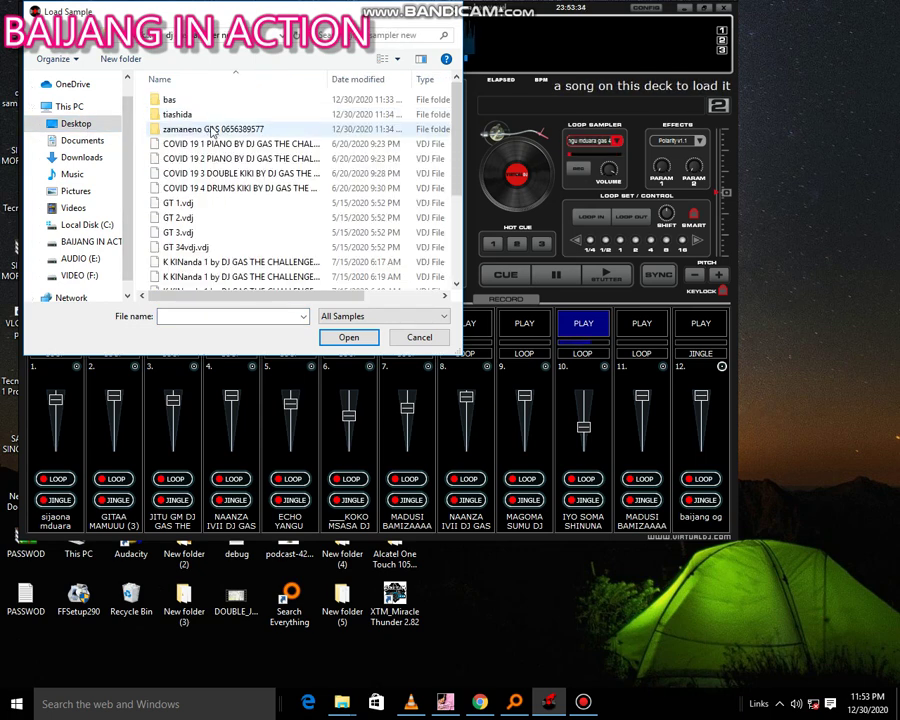
{"action": "double_click", "coordinate": [211, 130]}
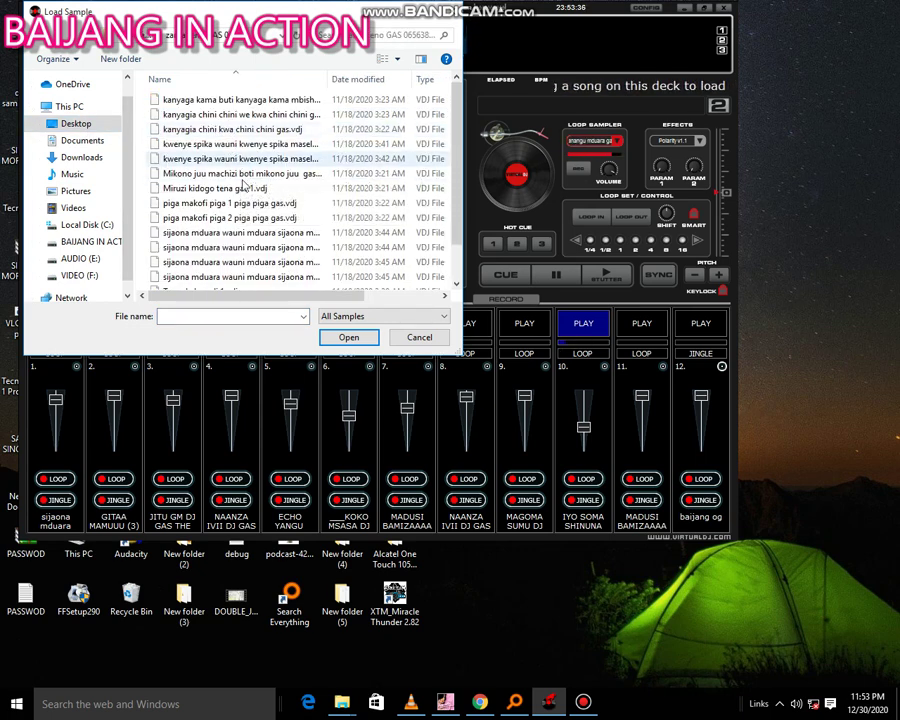
{"action": "scroll", "coordinate": [240, 190], "scroll_direction": "down", "scroll_amount": 1}
{"action": "double_click", "coordinate": [230, 163]}
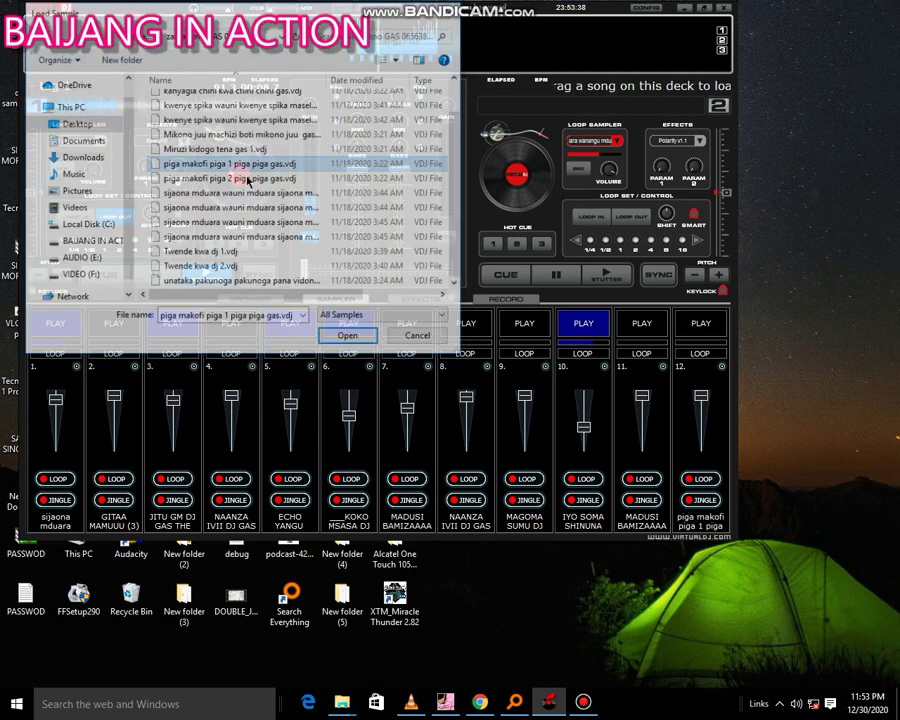
{"action": "left_click", "coordinate": [702, 324]}
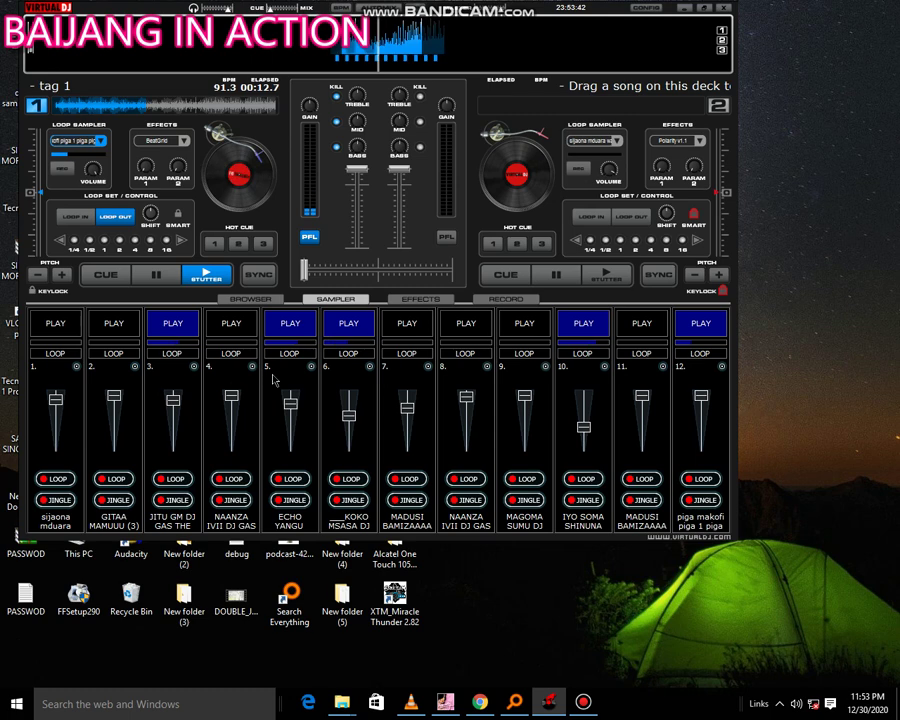
Stop the sample in slot 3 and load "piga makofi piga 2 piga piga gas.vdj" into slot 1
{"action": "left_click", "coordinate": [165, 326]}
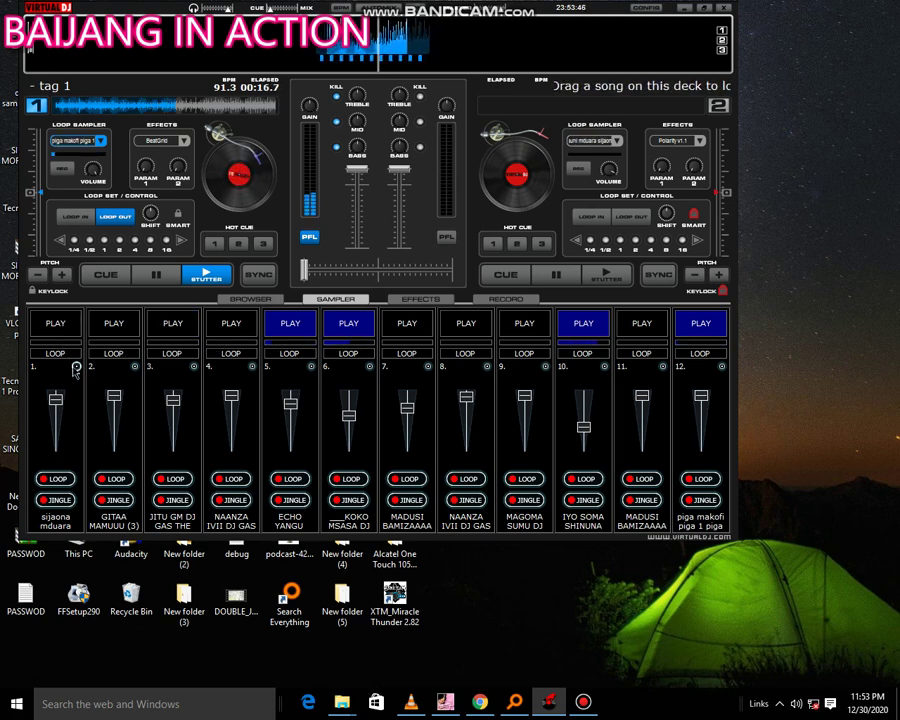
{"action": "left_click", "coordinate": [76, 367]}
{"action": "left_click", "coordinate": [84, 373]}
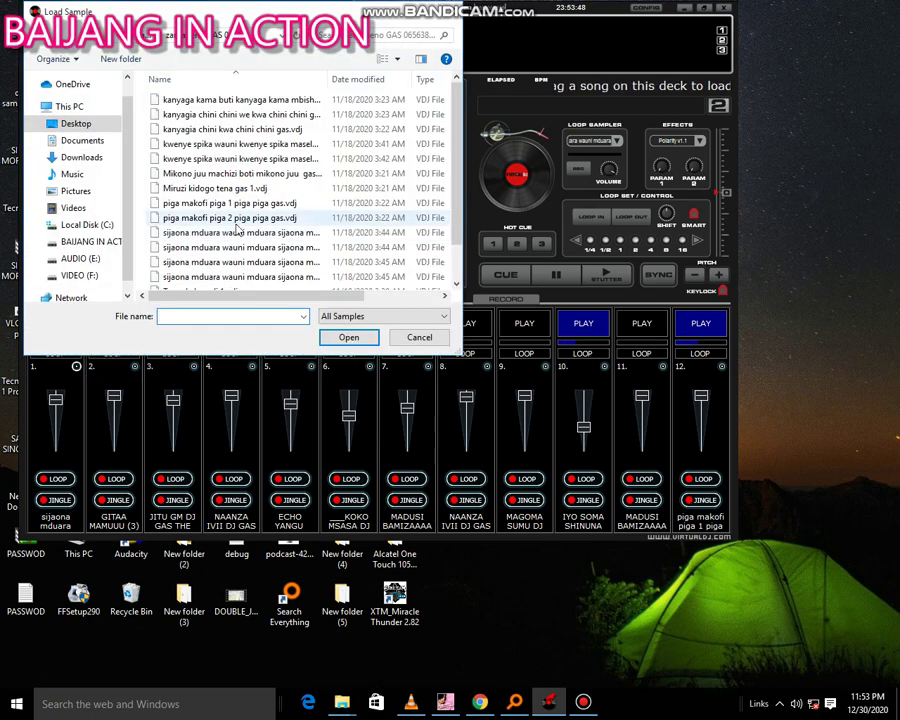
{"action": "double_click", "coordinate": [229, 215]}
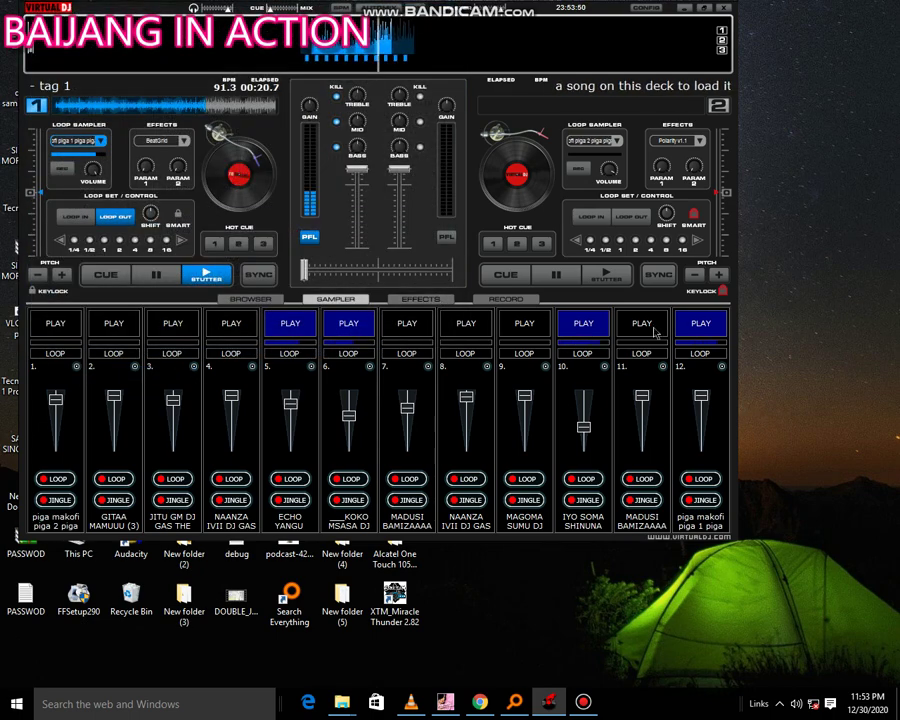
Stop slot 12, replace its sample with the second "sijaona mduara wauni mduara" file in the folder, and play it
{"action": "left_click", "coordinate": [689, 329]}
{"action": "left_click", "coordinate": [722, 367]}
{"action": "left_click", "coordinate": [755, 373]}
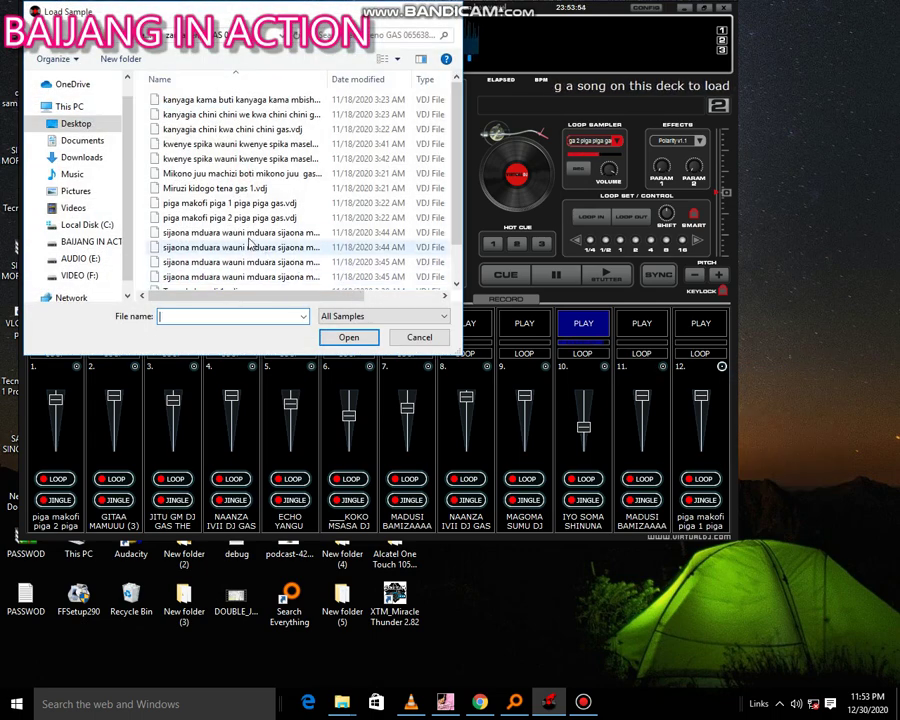
{"action": "double_click", "coordinate": [252, 247]}
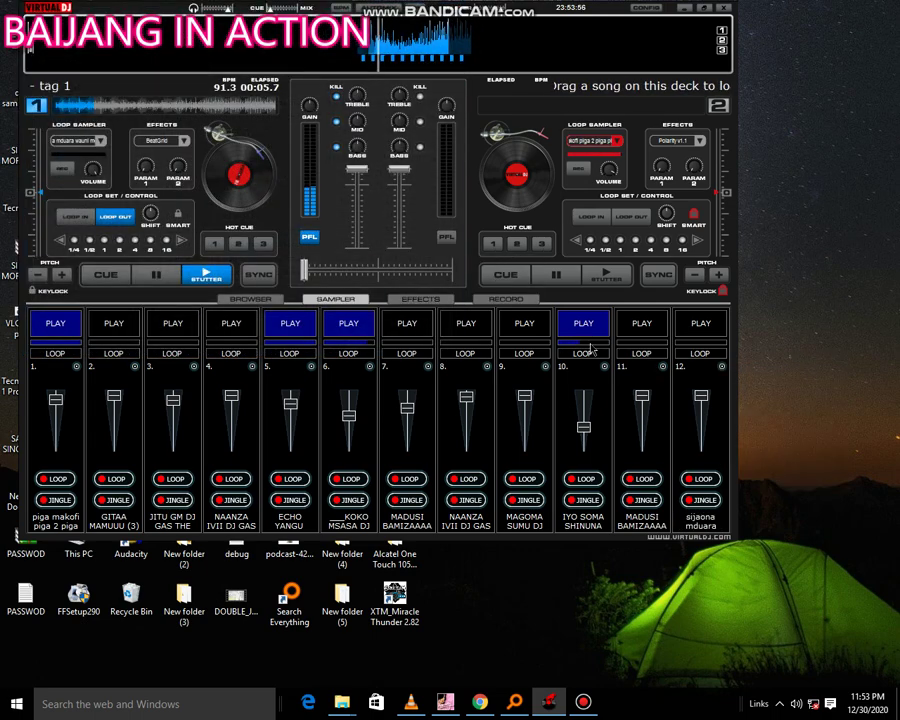
{"action": "left_click", "coordinate": [709, 334]}
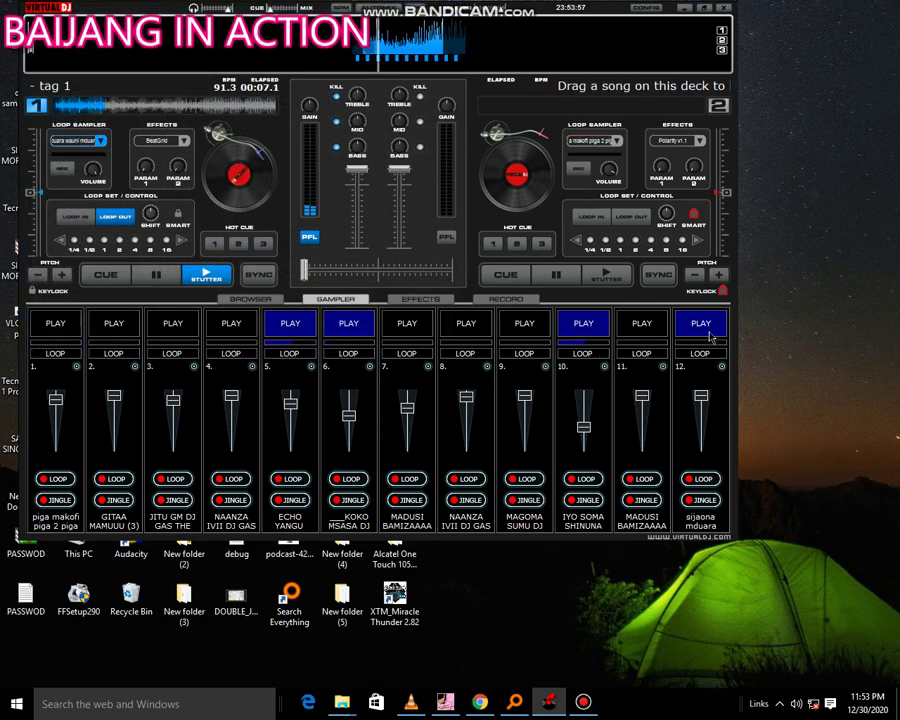
Load "Twende kwa dj 1.vdj" into sampler slot 1
{"action": "right_click", "coordinate": [75, 362]}
{"action": "left_click", "coordinate": [100, 368]}
{"action": "scroll", "coordinate": [231, 265], "scroll_direction": "down", "scroll_amount": 1}
{"action": "left_click", "coordinate": [227, 259]}
{"action": "left_click", "coordinate": [348, 337]}
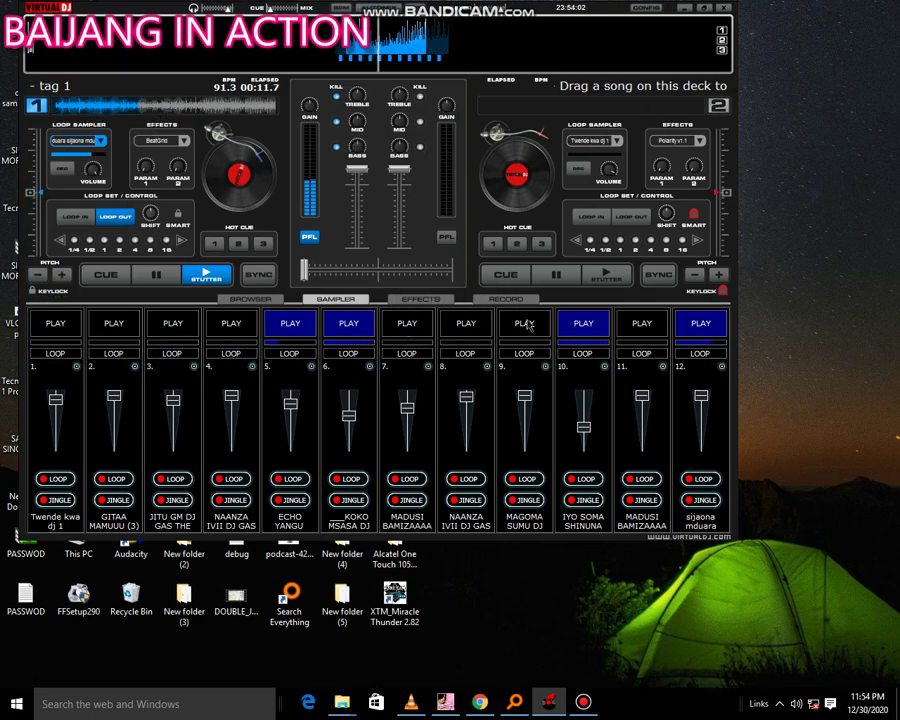
Switch playback from slot 12 to slot 11, on to NAANZA IVII DJ GAS in slot 8, and finally to MAGOMA SUMU DJ in slot 9
{"action": "left_click", "coordinate": [688, 334]}
{"action": "left_click", "coordinate": [661, 336]}
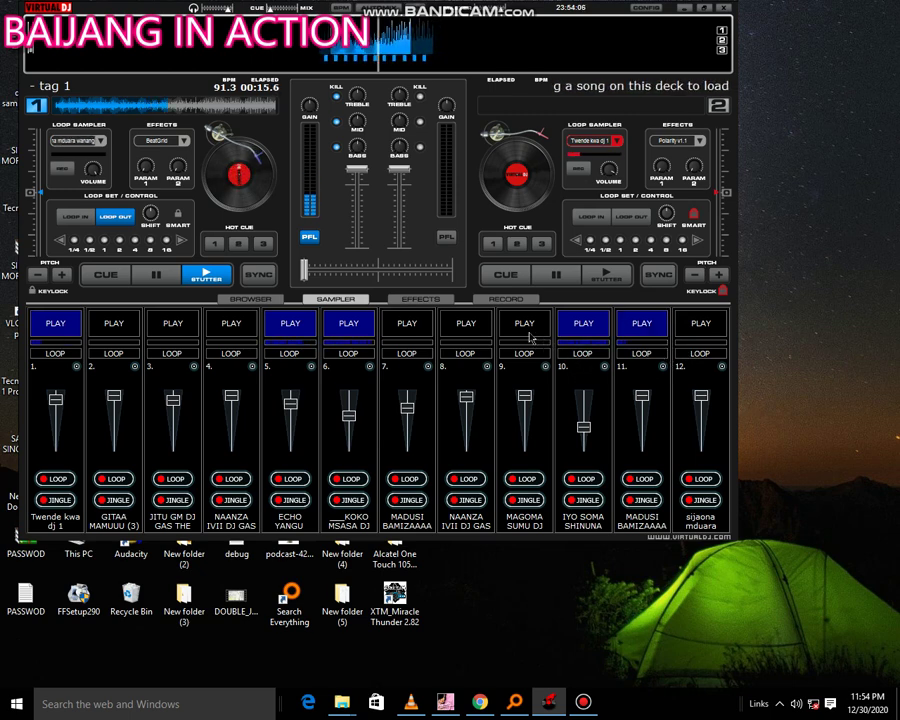
{"action": "left_click", "coordinate": [464, 333]}
{"action": "left_click", "coordinate": [643, 332]}
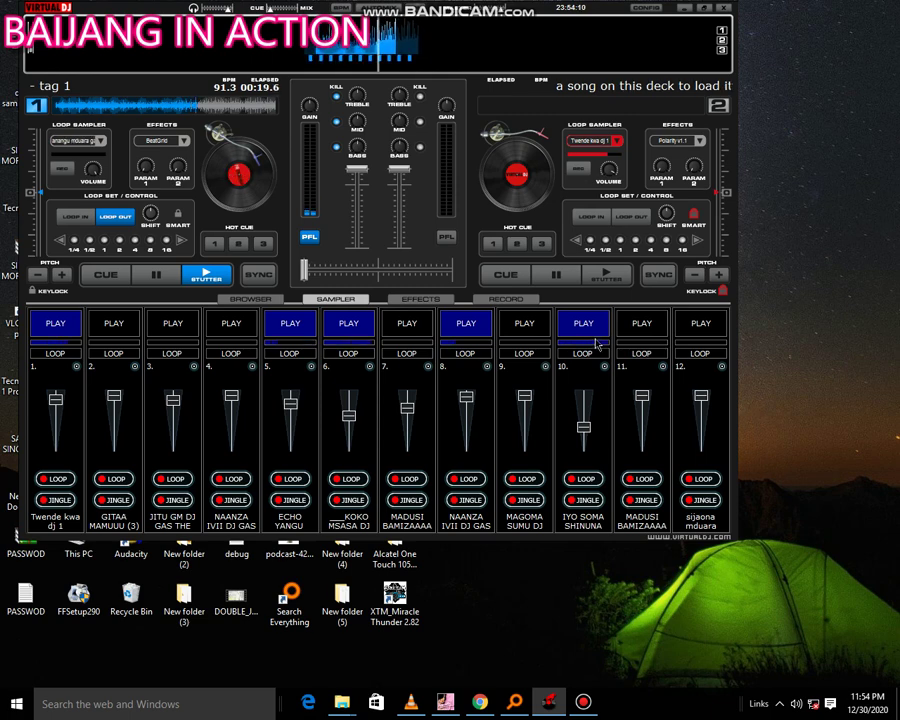
{"action": "left_click", "coordinate": [510, 329]}
{"action": "left_click", "coordinate": [474, 328]}
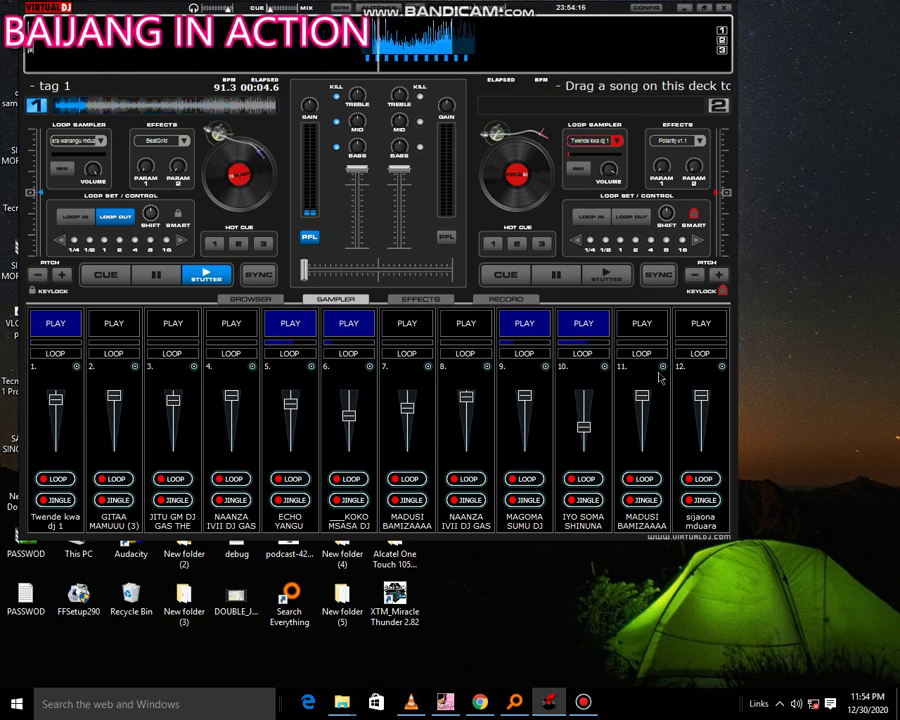
Play the sijaona mduara sample in slot 12 and load "Twende kwa dj 2.vdj" into slot 1
{"action": "left_click", "coordinate": [701, 326]}
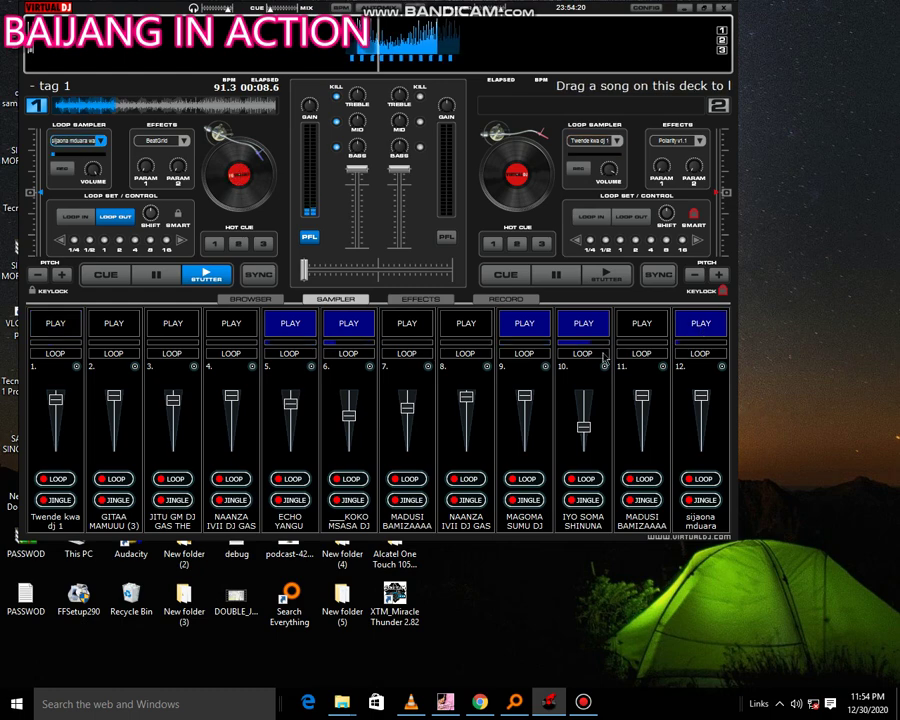
{"action": "left_click", "coordinate": [76, 367]}
{"action": "left_click", "coordinate": [115, 372]}
{"action": "scroll", "coordinate": [190, 250], "scroll_direction": "down", "scroll_amount": 1}
{"action": "double_click", "coordinate": [200, 267]}
Stop slot 12 and load the "unataka pakunoga" sample into it
{"action": "left_click", "coordinate": [705, 331]}
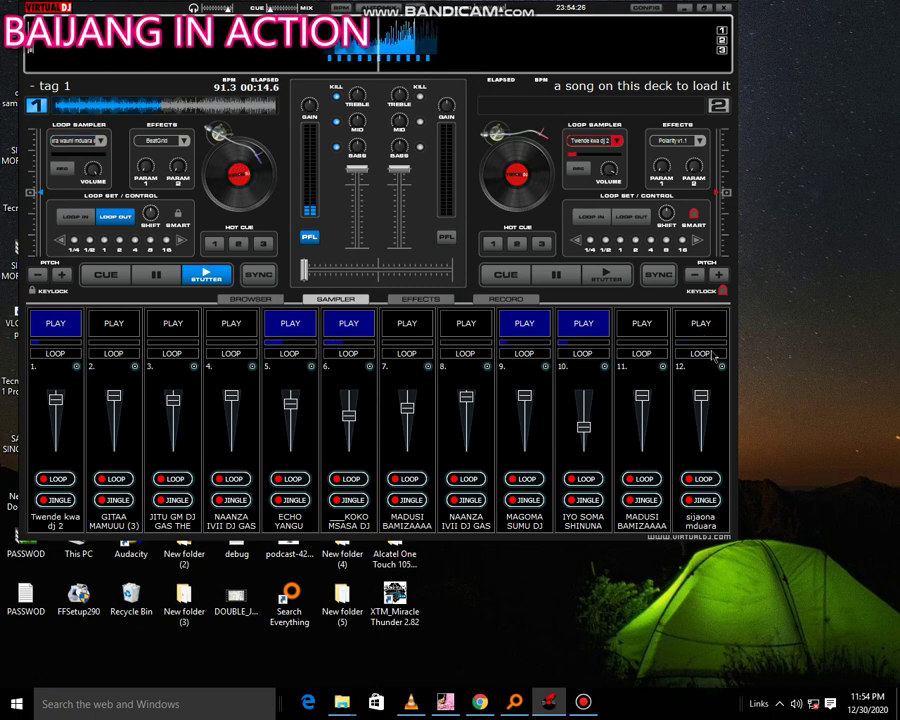
{"action": "left_click", "coordinate": [721, 368]}
{"action": "left_click", "coordinate": [746, 374]}
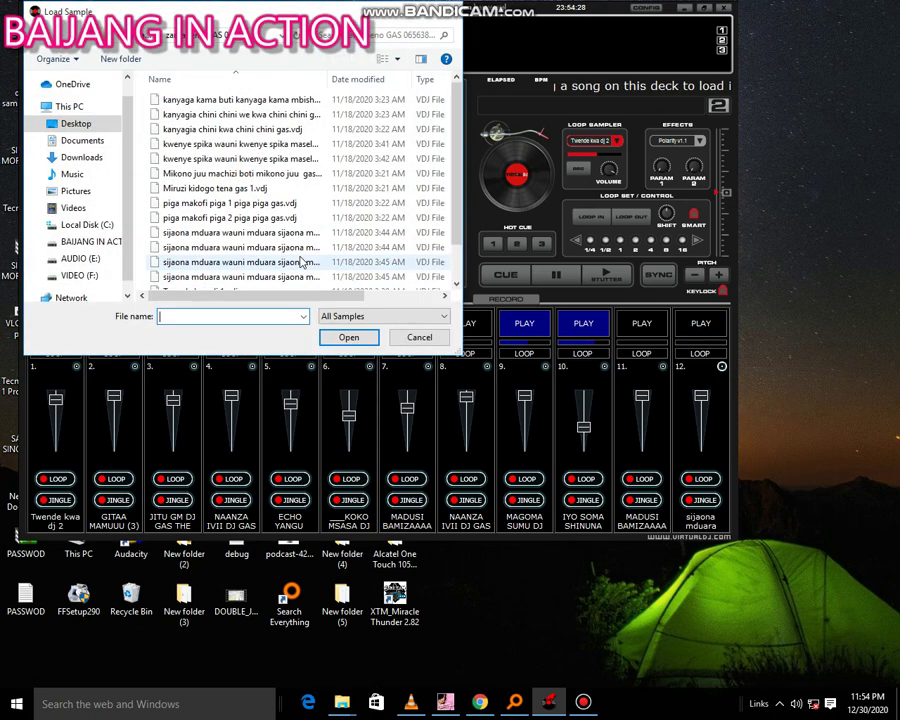
{"action": "double_click", "coordinate": [297, 281]}
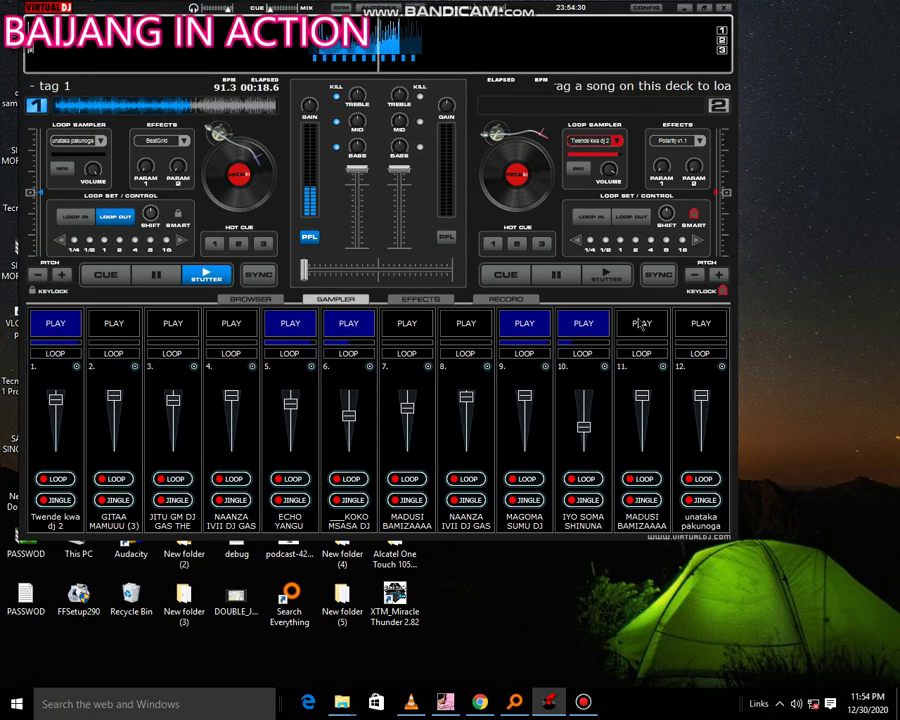
Play the unataka pakunoga sample in slot 12, and replace the slot 9 loop with MADUSI BAMIZAAAA in slot 7
{"action": "left_click", "coordinate": [711, 331]}
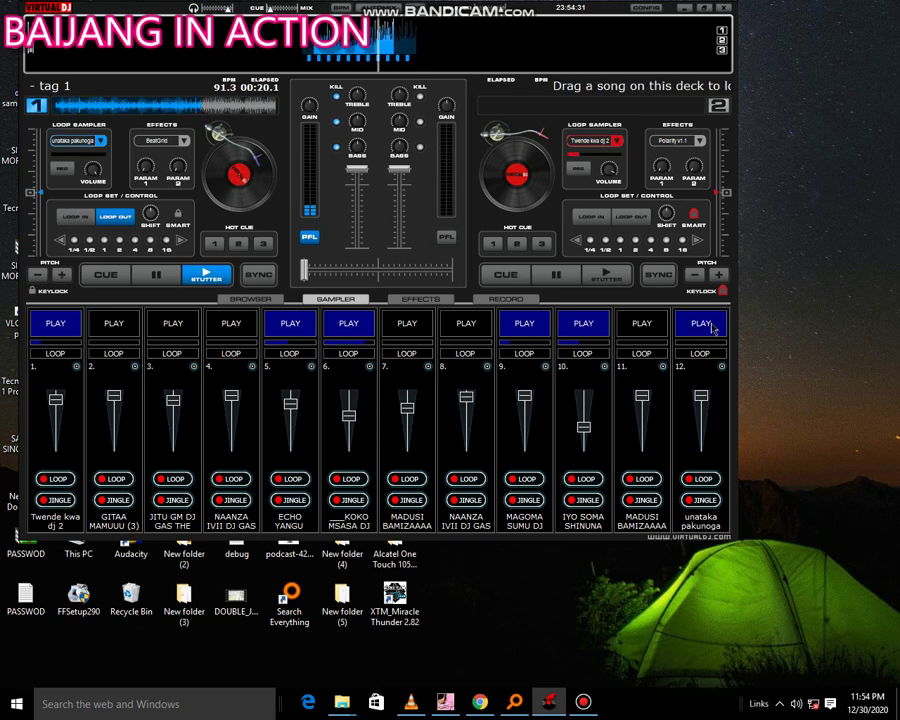
{"action": "left_click", "coordinate": [424, 334]}
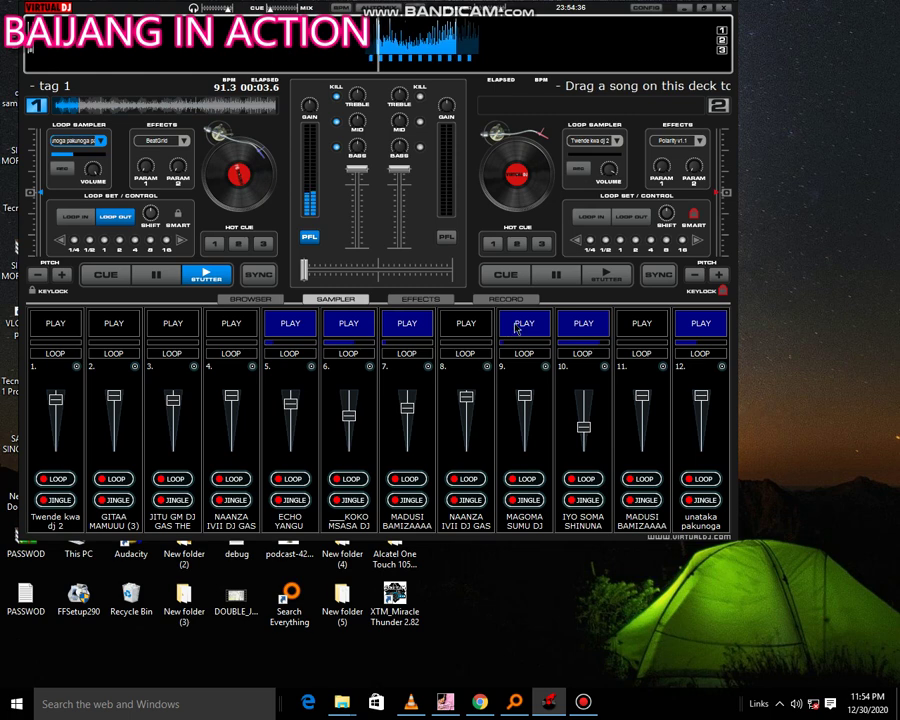
{"action": "left_click", "coordinate": [519, 330]}
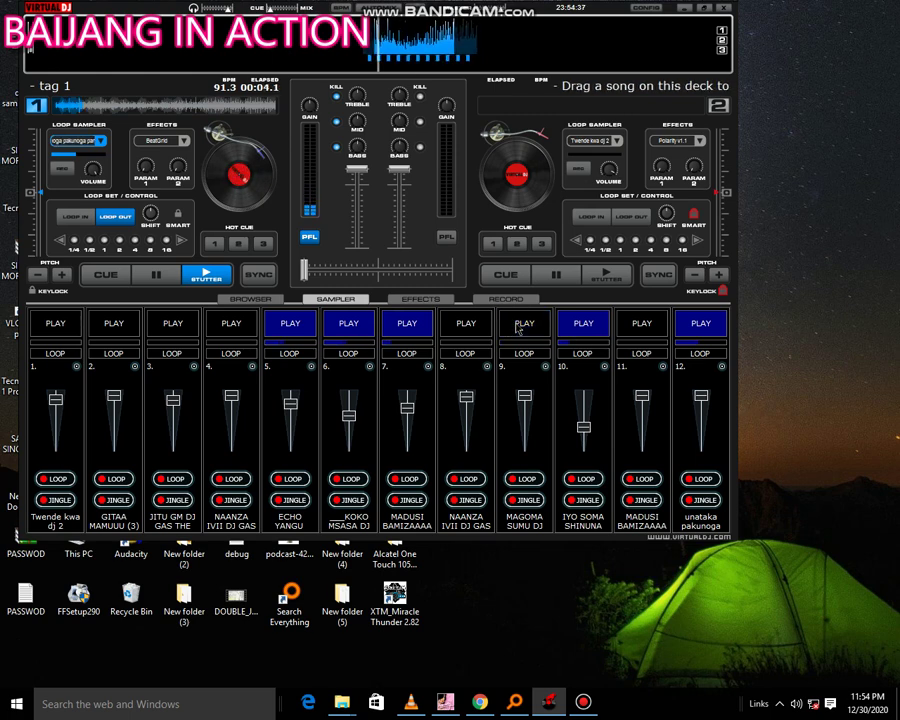
Replace the slot 7 loop with JITU GM in slot 3, switch to NAANZA IVII in slot 4, and add GITAA MAMUUU (3) in slot 2
{"action": "left_click", "coordinate": [180, 331]}
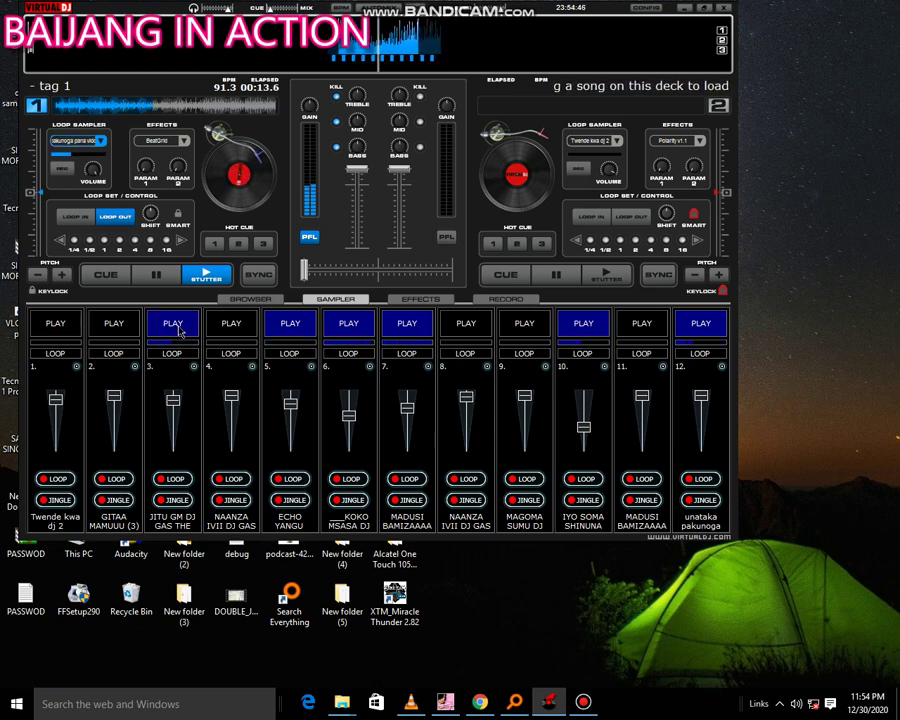
{"action": "left_click", "coordinate": [424, 326]}
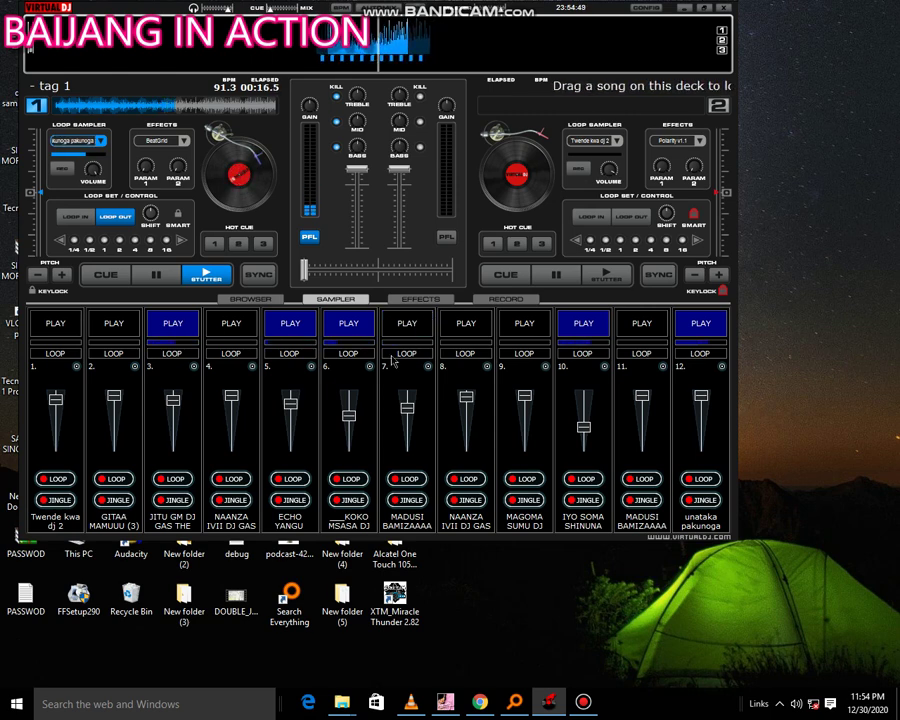
{"action": "left_click", "coordinate": [233, 329]}
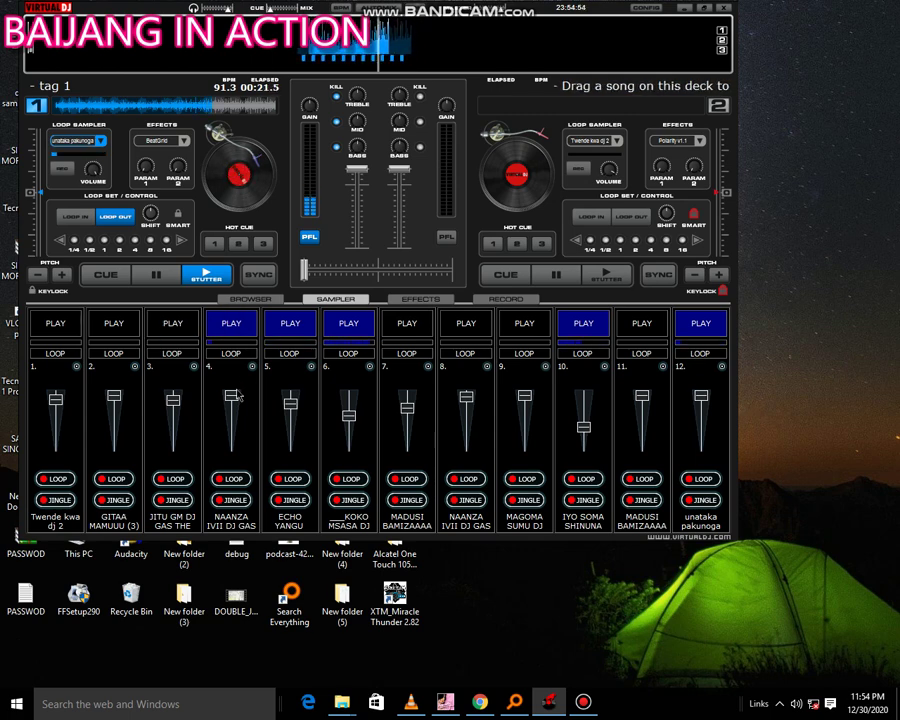
{"action": "left_click", "coordinate": [126, 331]}
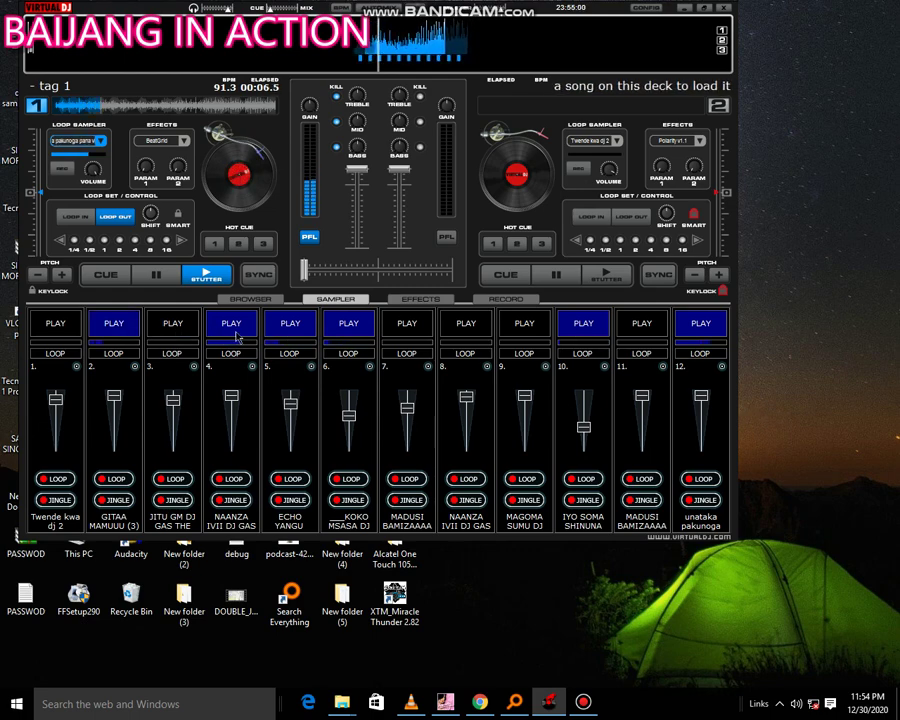
Start loading a new sample into slot 4 and go to the bas folder inside dj gas sampler new
{"action": "left_click", "coordinate": [251, 367]}
{"action": "left_click", "coordinate": [270, 374]}
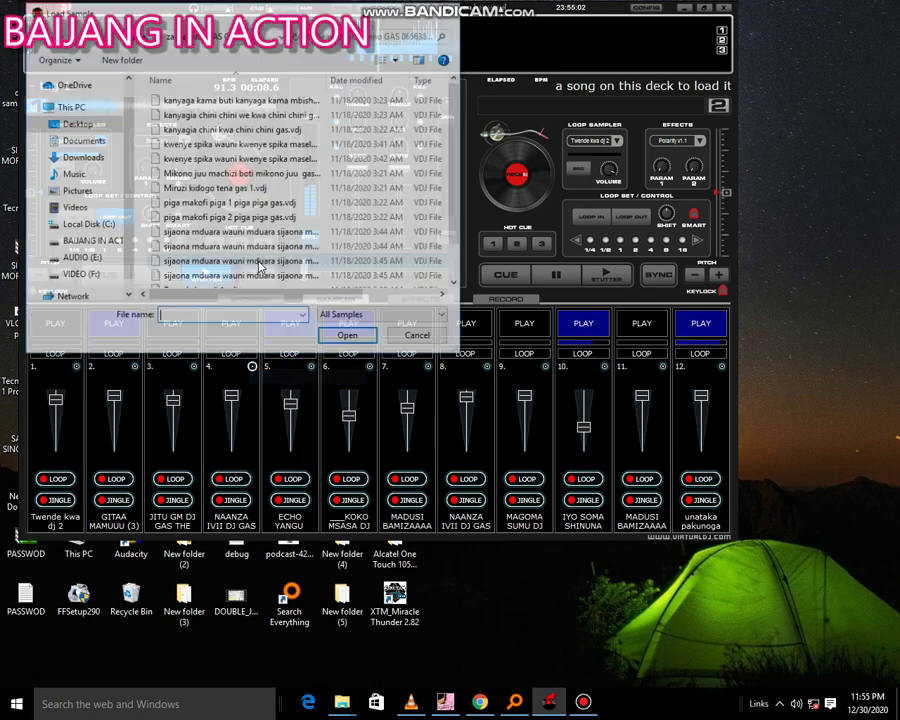
{"action": "left_click", "coordinate": [114, 35]}
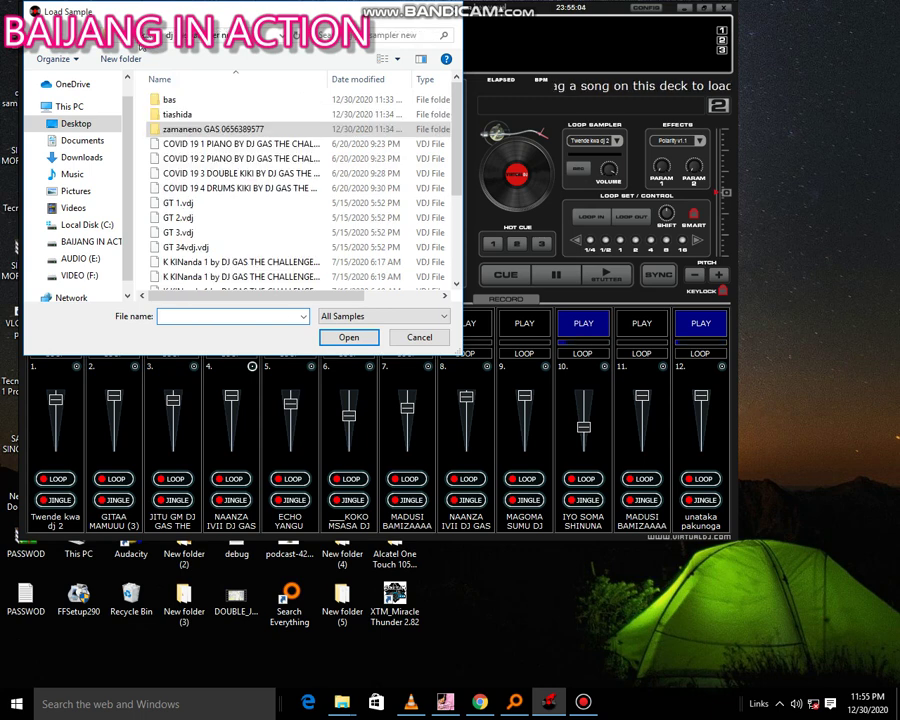
{"action": "double_click", "coordinate": [191, 104]}
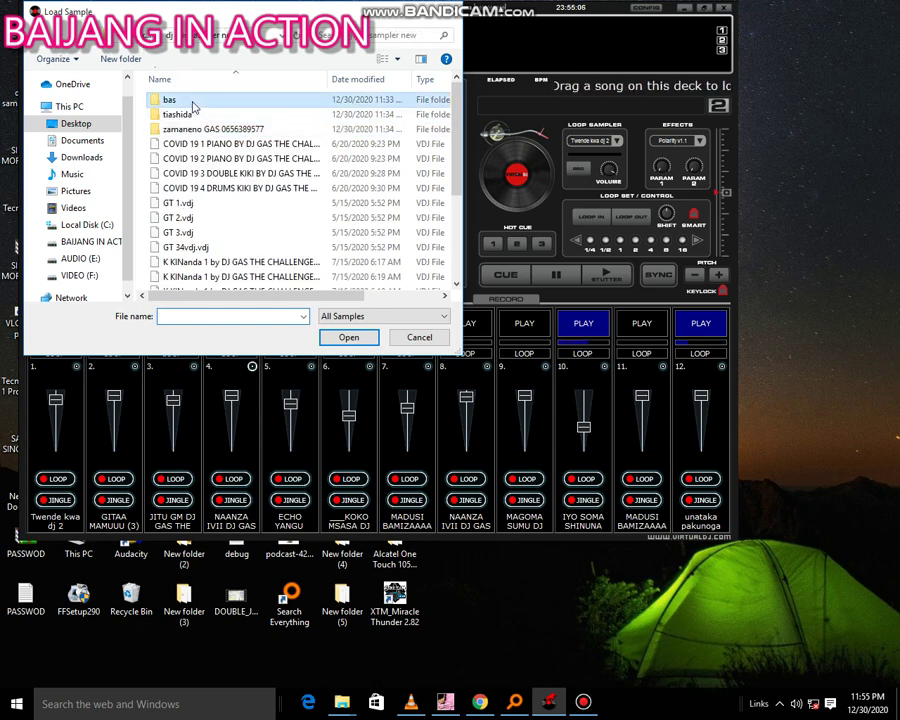
Load the third NAANZA IVII sample from the naanza hivi gas folder into slot 4 and play it
{"action": "scroll", "coordinate": [205, 130], "scroll_direction": "down", "scroll_amount": 5}
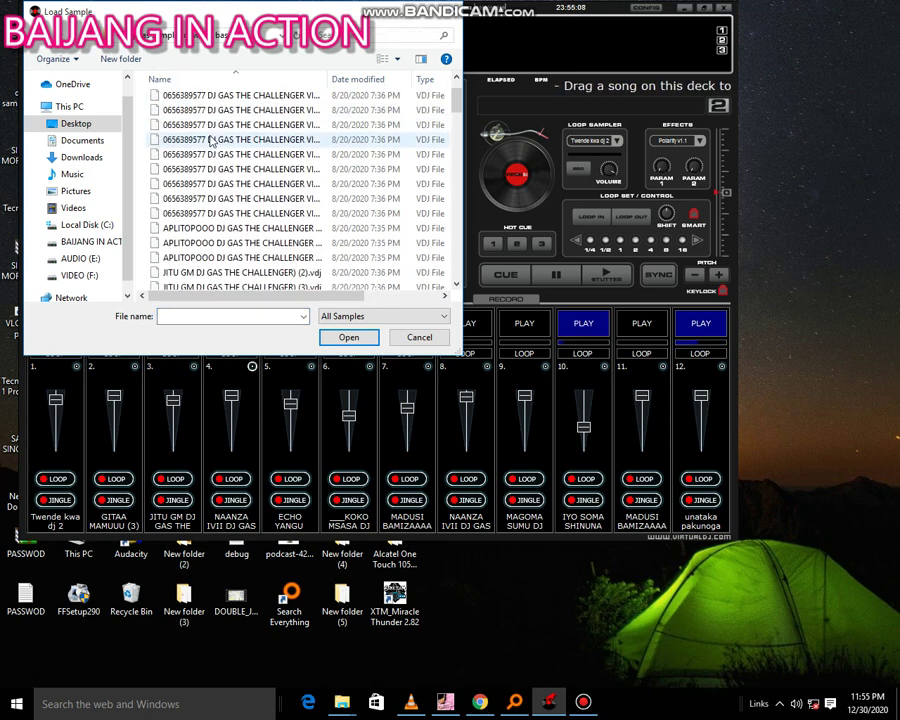
{"action": "scroll", "coordinate": [207, 143], "scroll_direction": "up", "scroll_amount": 2}
{"action": "scroll", "coordinate": [210, 100], "scroll_direction": "down", "scroll_amount": 1}
{"action": "left_click", "coordinate": [209, 104]}
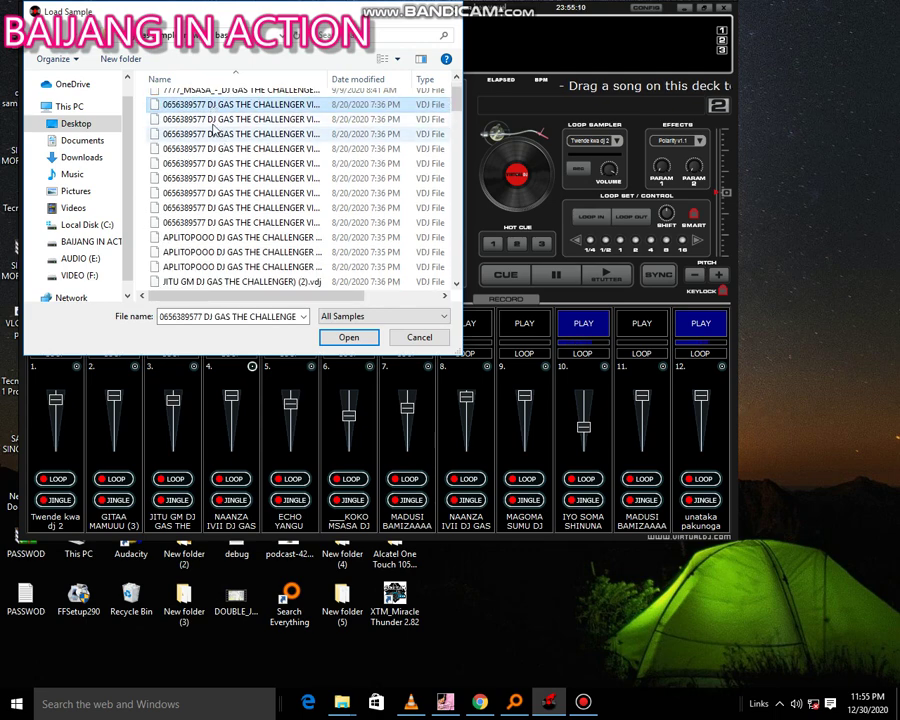
{"action": "scroll", "coordinate": [212, 127], "scroll_direction": "up", "scroll_amount": 1}
{"action": "double_click", "coordinate": [183, 95]}
{"action": "left_click", "coordinate": [220, 129]}
{"action": "double_click", "coordinate": [220, 129]}
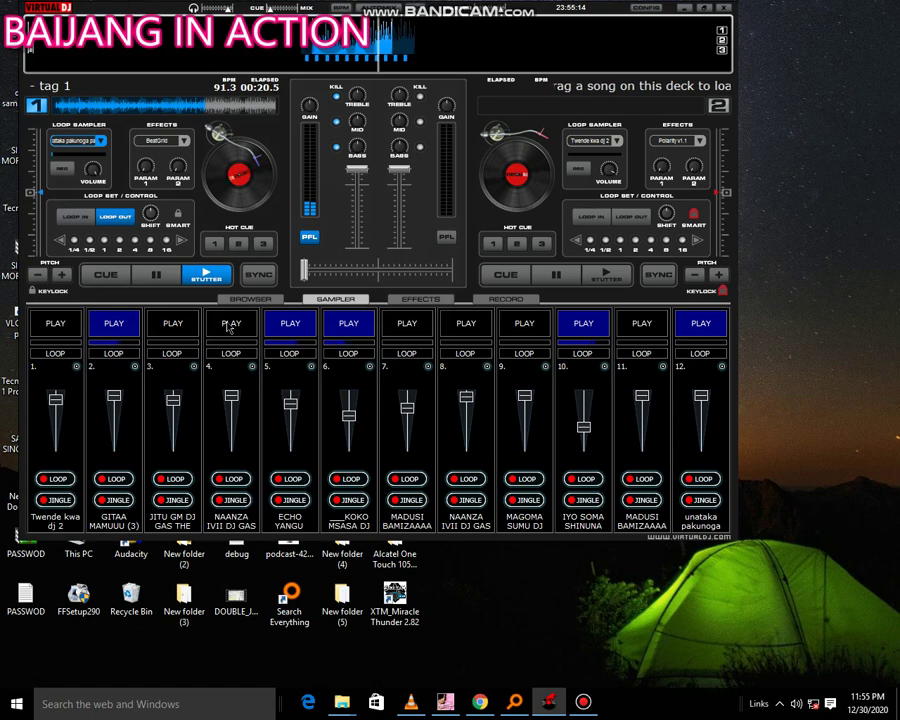
{"action": "left_click", "coordinate": [229, 324]}
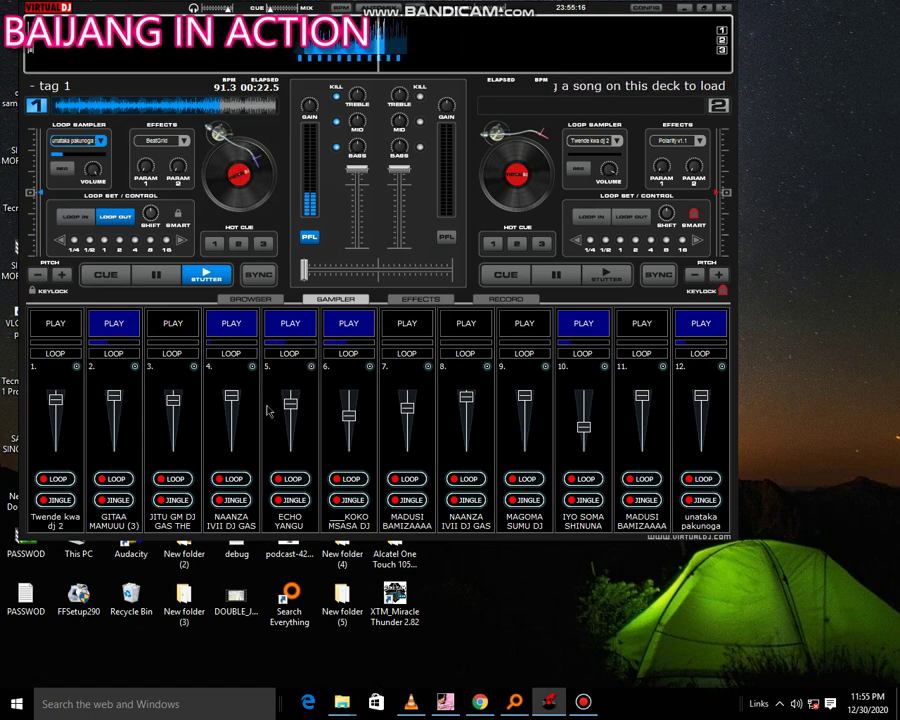
Load a SANDUKU BASS sample from the bas folder into slot 4 and play it
{"action": "left_click", "coordinate": [252, 366]}
{"action": "left_click", "coordinate": [276, 372]}
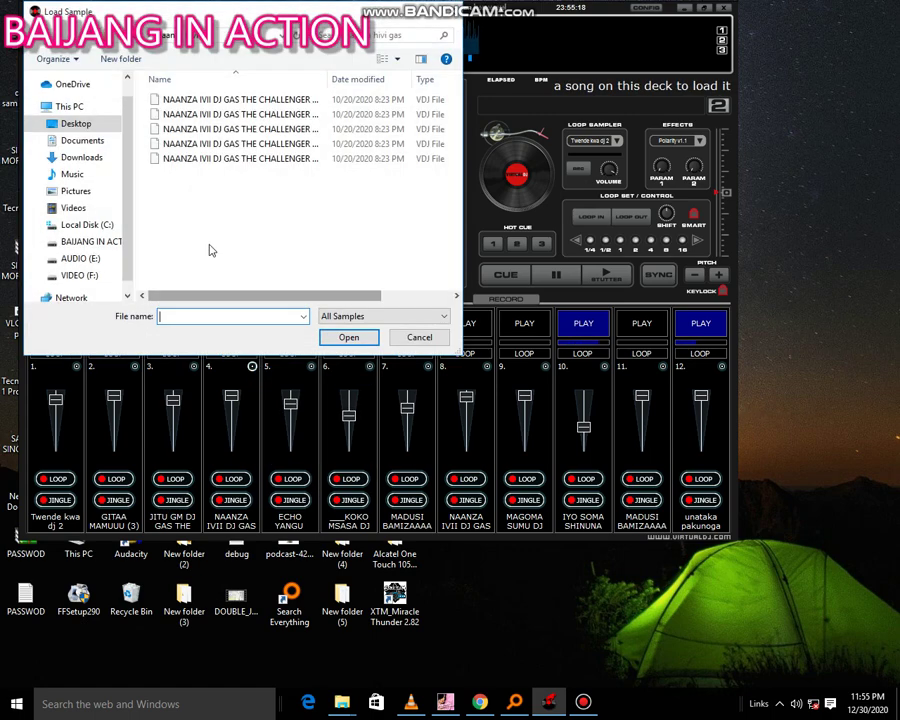
{"action": "left_click", "coordinate": [209, 230]}
{"action": "key", "text": "BackSpace"}
{"action": "scroll", "coordinate": [214, 230], "scroll_direction": "down", "scroll_amount": 5}
{"action": "scroll", "coordinate": [215, 235], "scroll_direction": "down", "scroll_amount": 10}
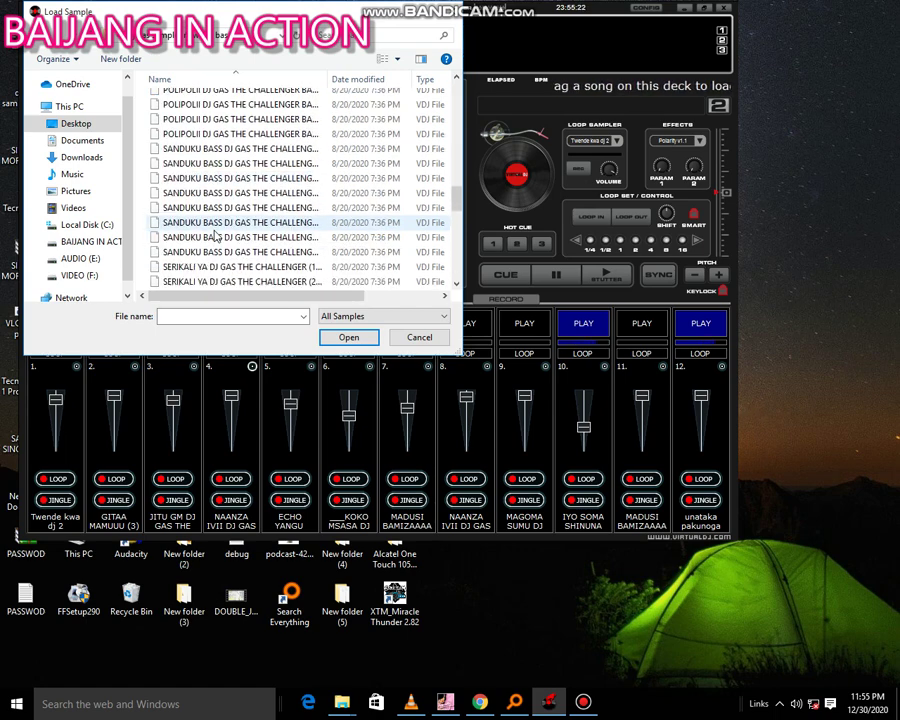
{"action": "double_click", "coordinate": [200, 153]}
{"action": "left_click", "coordinate": [215, 328]}
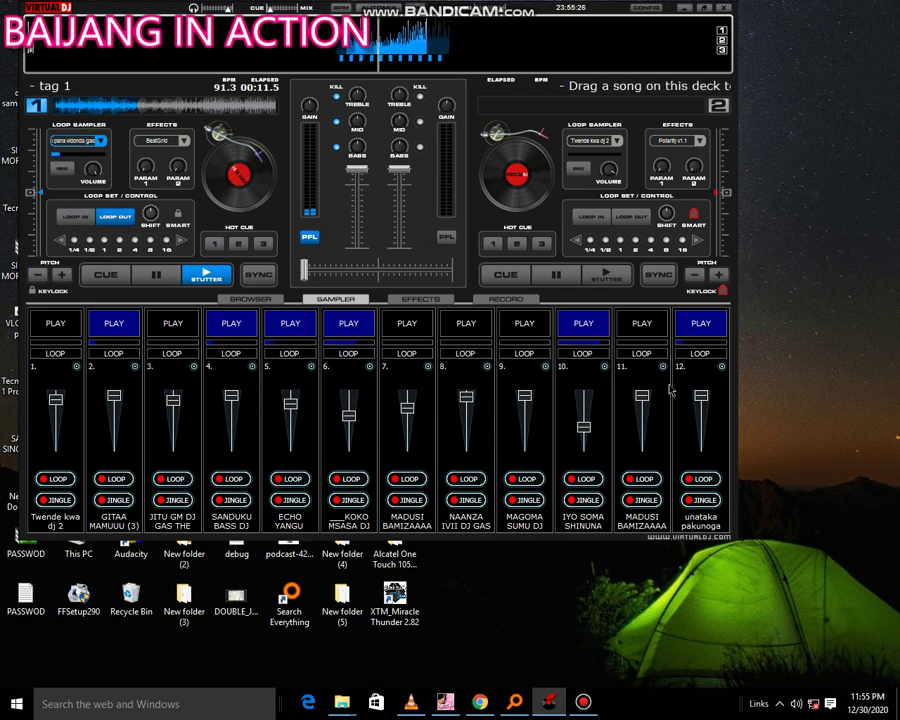
Load the third SANDUKU BASS sample from the bas folder into slot 12 and play it at a slightly lower volume
{"action": "left_click", "coordinate": [722, 367]}
{"action": "left_click", "coordinate": [750, 375]}
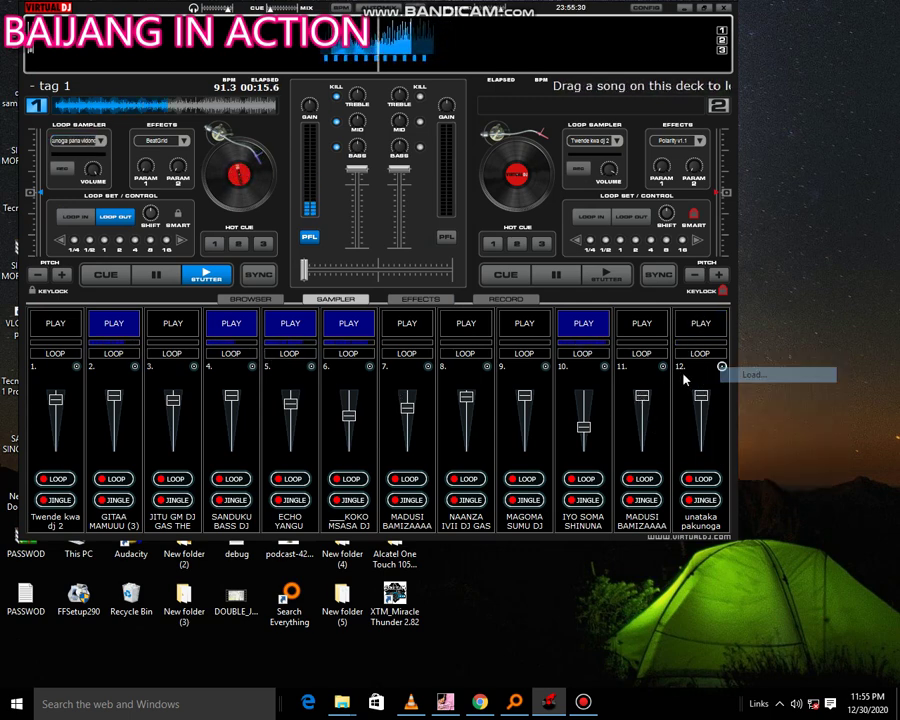
{"action": "scroll", "coordinate": [265, 245], "scroll_direction": "down", "scroll_amount": 10}
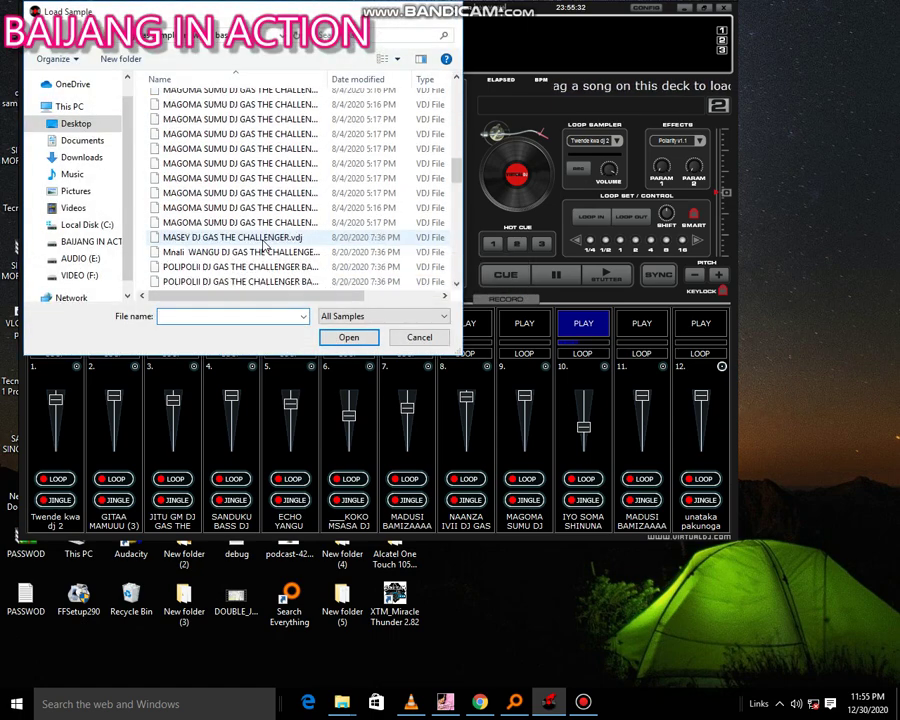
{"action": "scroll", "coordinate": [262, 232], "scroll_direction": "up", "scroll_amount": 5}
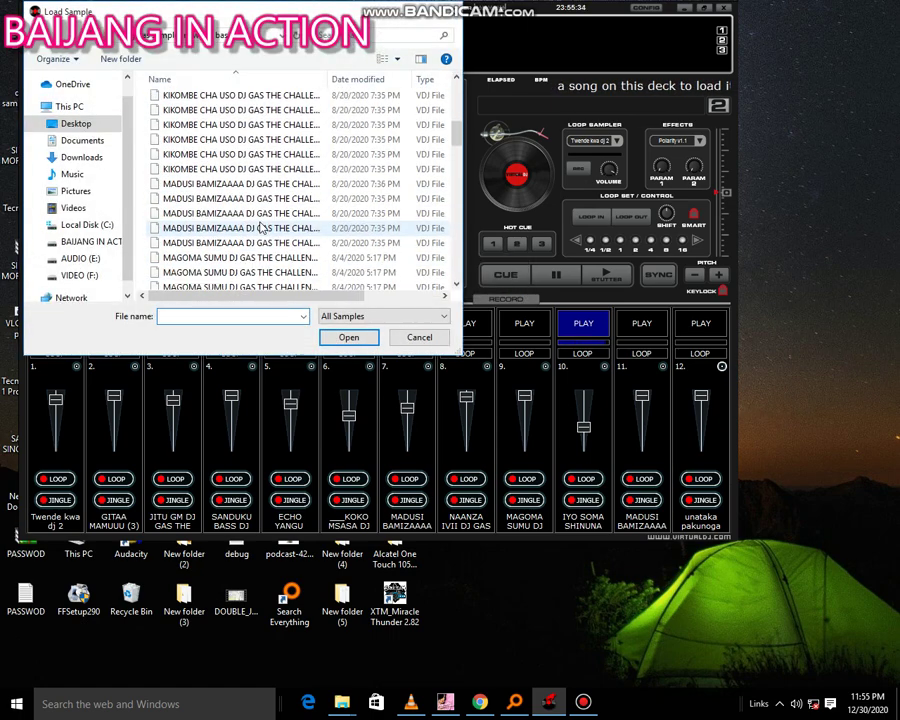
{"action": "scroll", "coordinate": [262, 229], "scroll_direction": "up", "scroll_amount": 3}
{"action": "scroll", "coordinate": [262, 229], "scroll_direction": "down", "scroll_amount": 8}
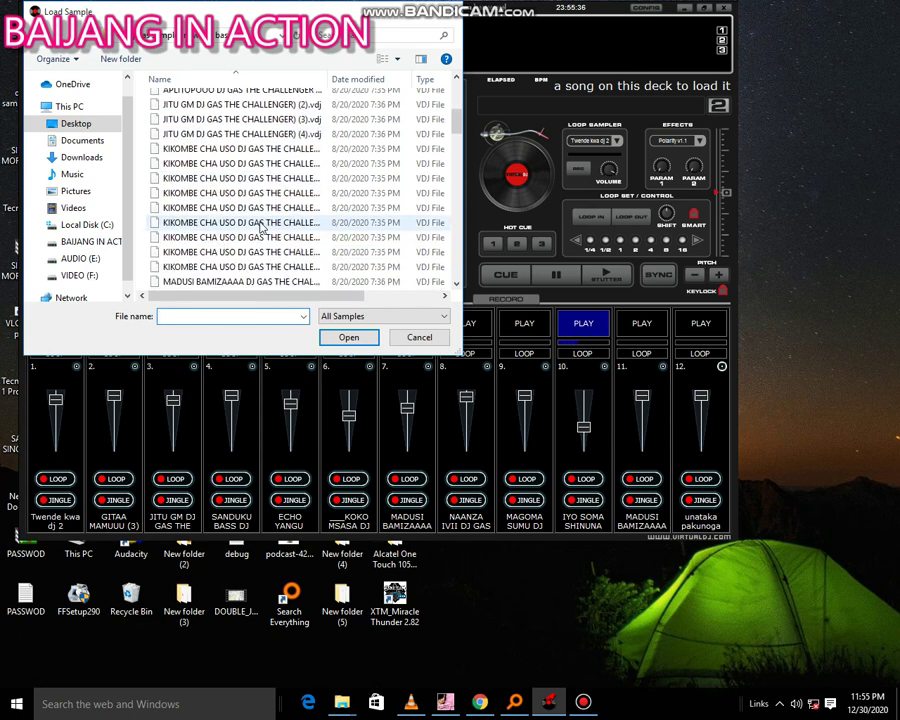
{"action": "scroll", "coordinate": [262, 229], "scroll_direction": "down", "scroll_amount": 6}
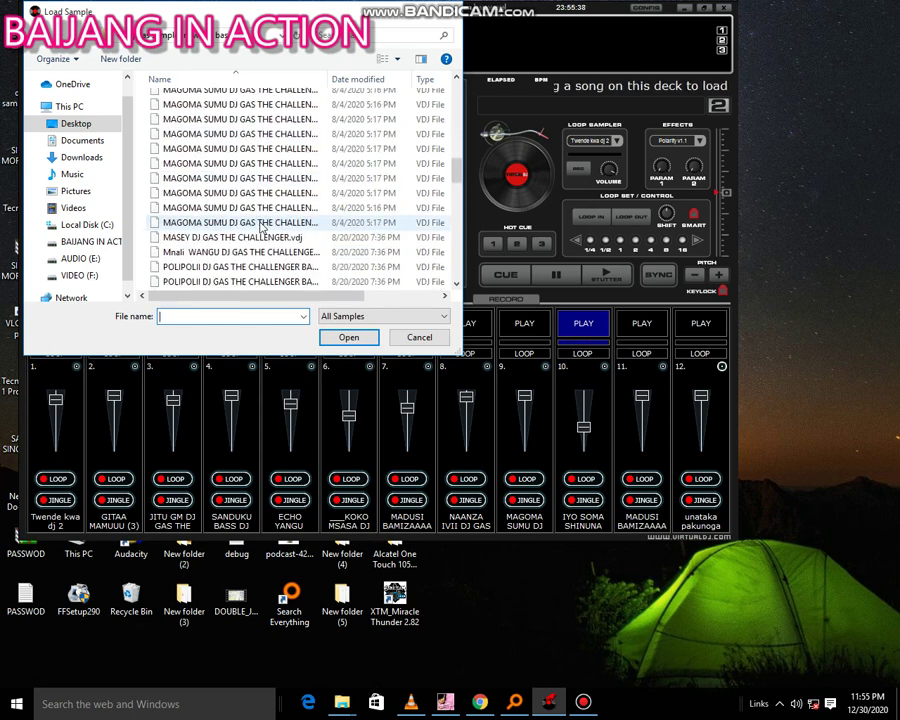
{"action": "scroll", "coordinate": [262, 229], "scroll_direction": "up", "scroll_amount": 1}
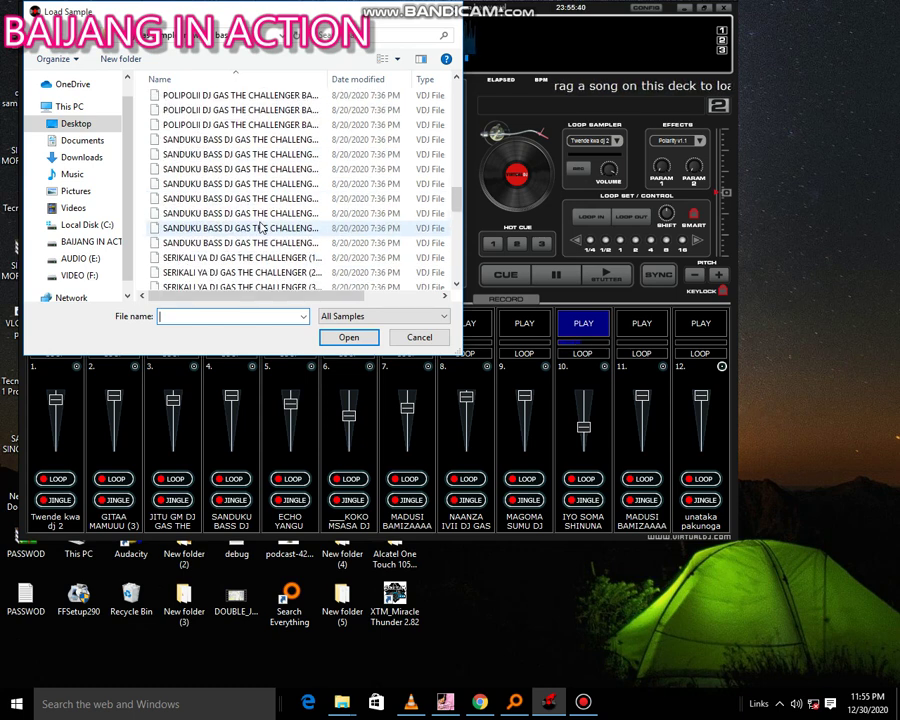
{"action": "double_click", "coordinate": [248, 184]}
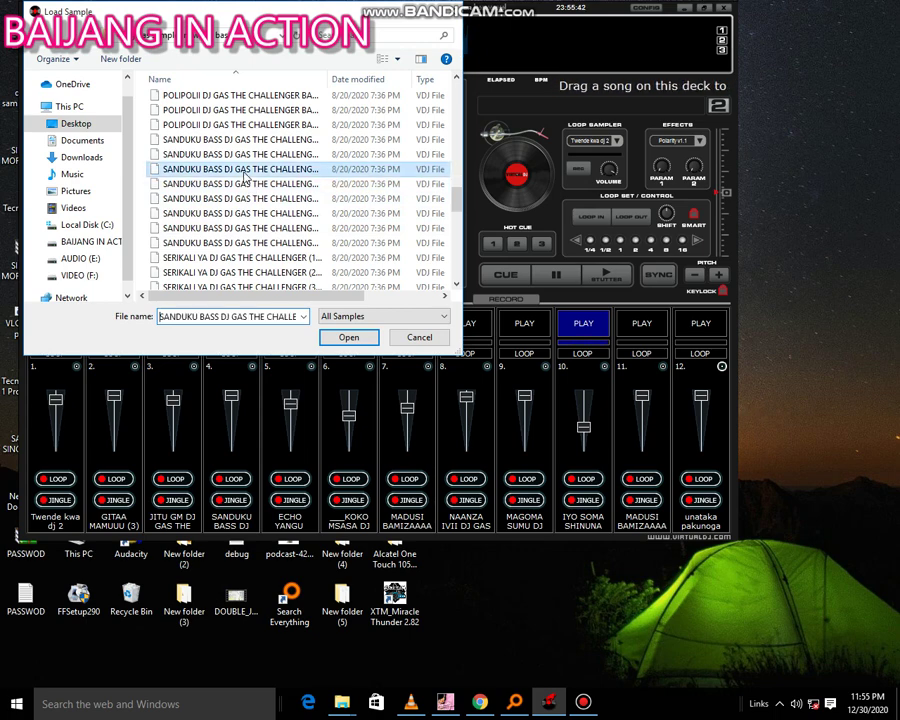
{"action": "left_click", "coordinate": [704, 330]}
{"action": "left_click_drag", "start_coordinate": [698, 398], "coordinate": [698, 407]}
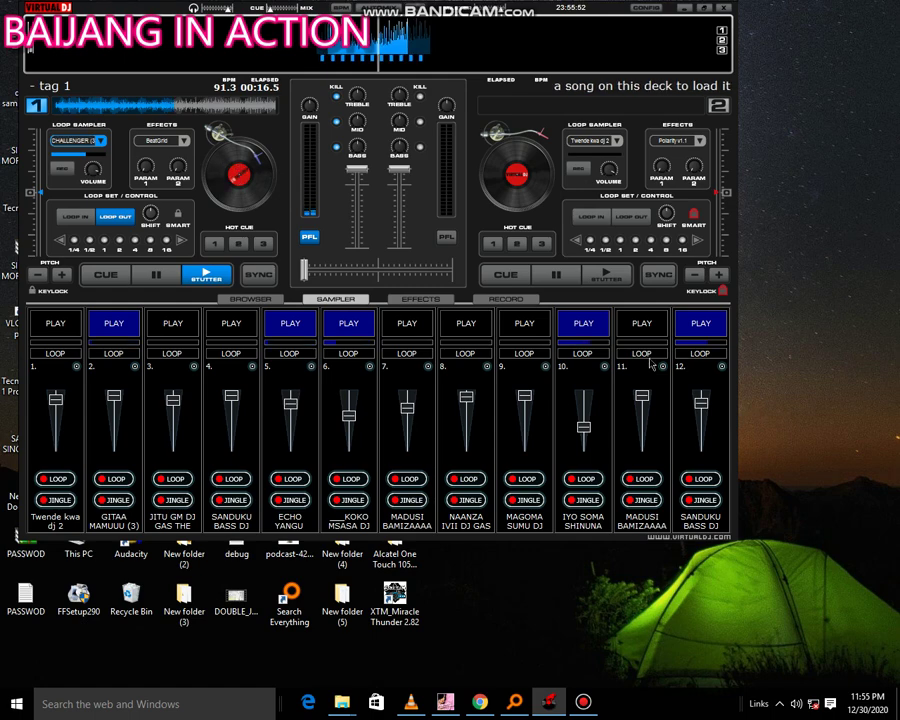
Load a MADUSI BAMIZAAAA sample from the bas folder into slot 1
{"action": "right_click", "coordinate": [78, 366]}
{"action": "left_click", "coordinate": [86, 374]}
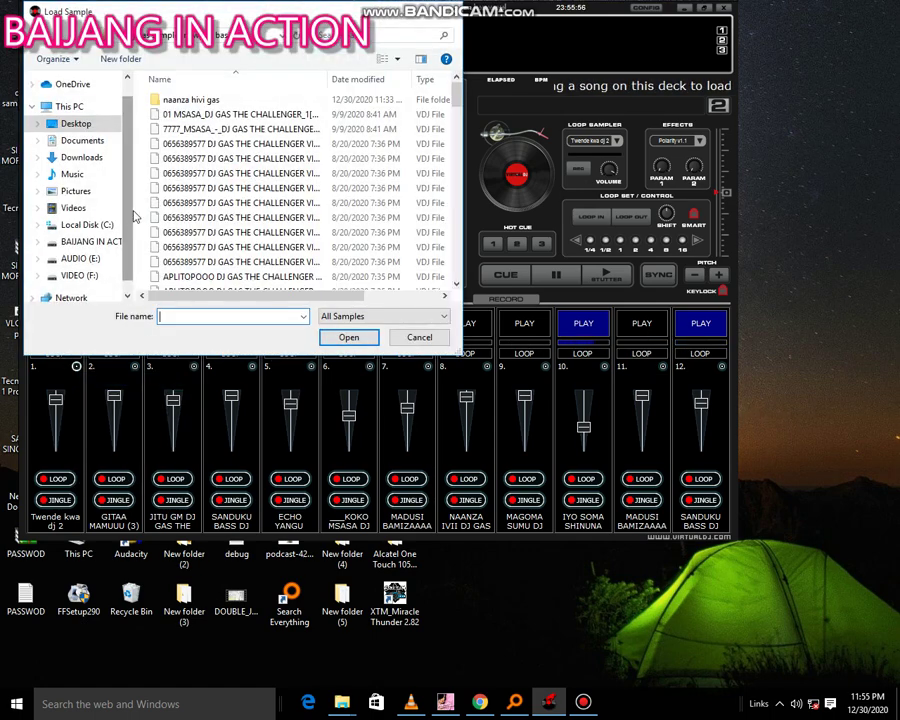
{"action": "scroll", "coordinate": [224, 107], "scroll_direction": "down", "scroll_amount": 5}
{"action": "double_click", "coordinate": [224, 105]}
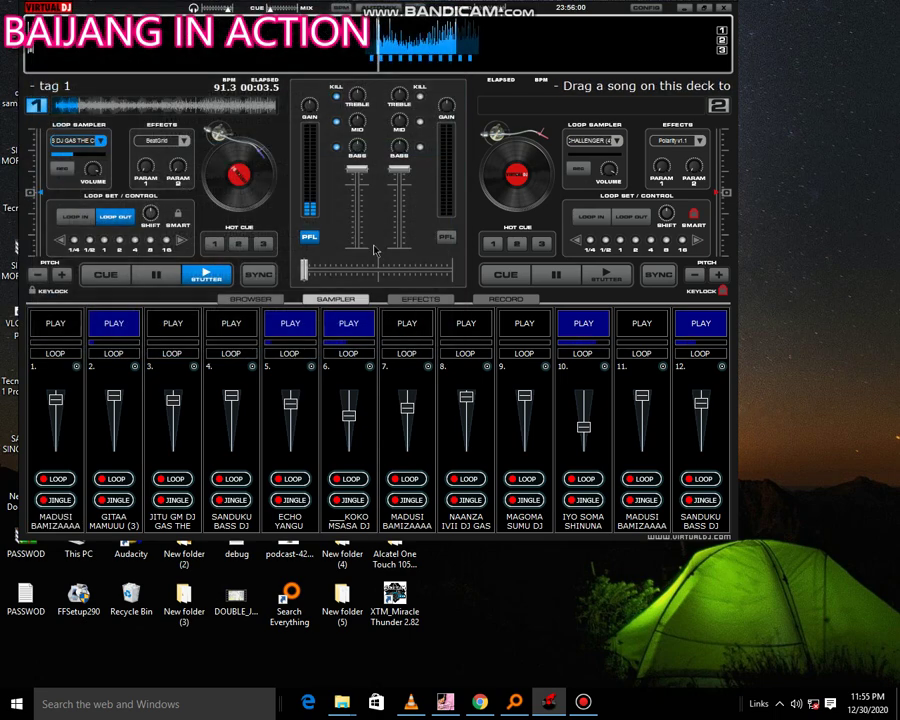
Replace the slot 12 loop with MADUSI BAMIZAAAA in slot 1, and load baijang og from the Desktop's SOUND EFFECT folder into slot 12
{"action": "left_click", "coordinate": [713, 320]}
{"action": "left_click", "coordinate": [722, 367]}
{"action": "left_click", "coordinate": [754, 370]}
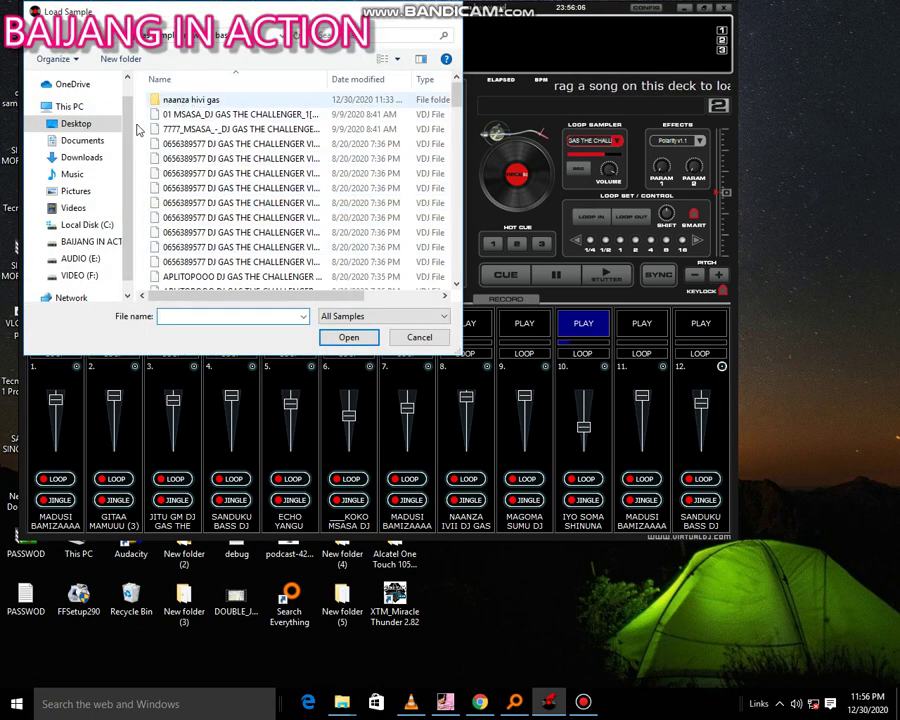
{"action": "left_click", "coordinate": [78, 124]}
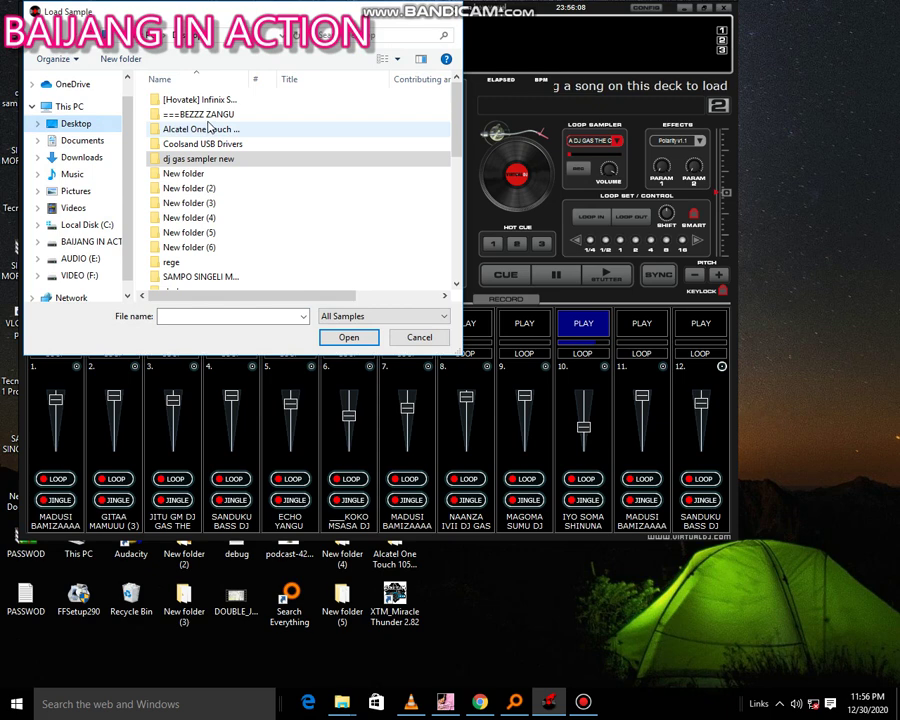
{"action": "scroll", "coordinate": [240, 230], "scroll_direction": "down", "scroll_amount": 2}
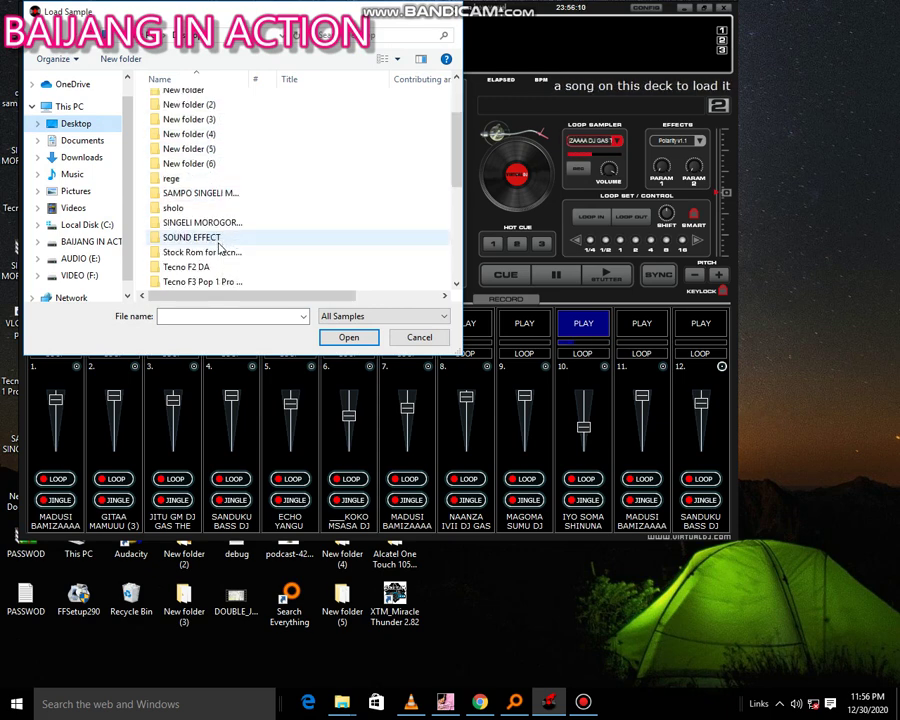
{"action": "double_click", "coordinate": [218, 240]}
{"action": "scroll", "coordinate": [227, 223], "scroll_direction": "down", "scroll_amount": 1}
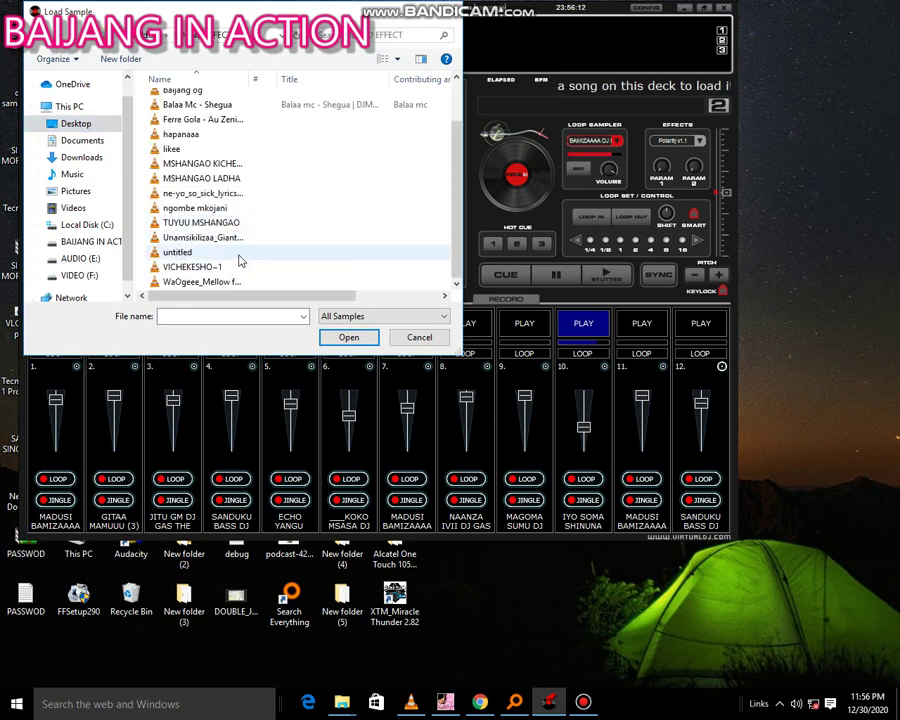
{"action": "scroll", "coordinate": [200, 152], "scroll_direction": "up", "scroll_amount": 1}
{"action": "double_click", "coordinate": [199, 146]}
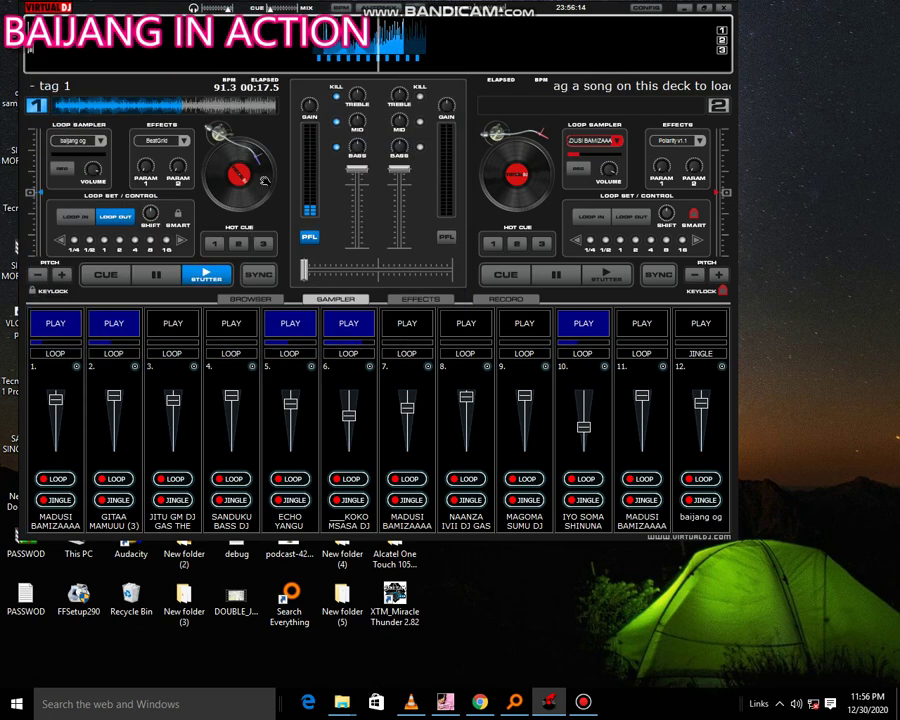
Replace the slot 1 loop with MAGOMA SUMU in slot 9, stop slot 10, and play the baijang og jingle in slot 12
{"action": "left_click", "coordinate": [524, 326]}
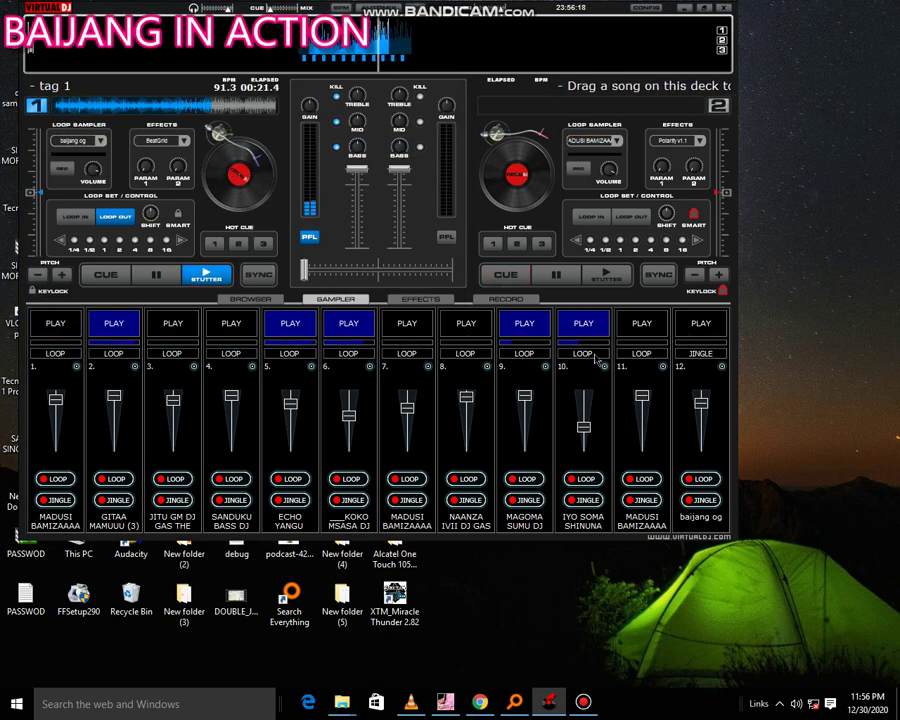
{"action": "left_click", "coordinate": [584, 324]}
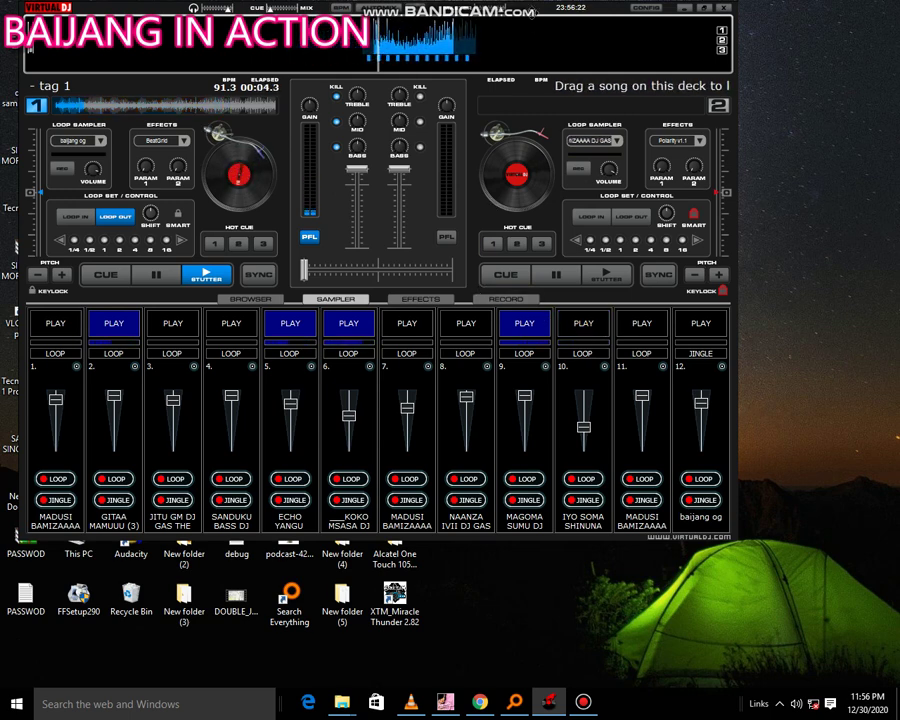
{"action": "key", "text": "F12"}
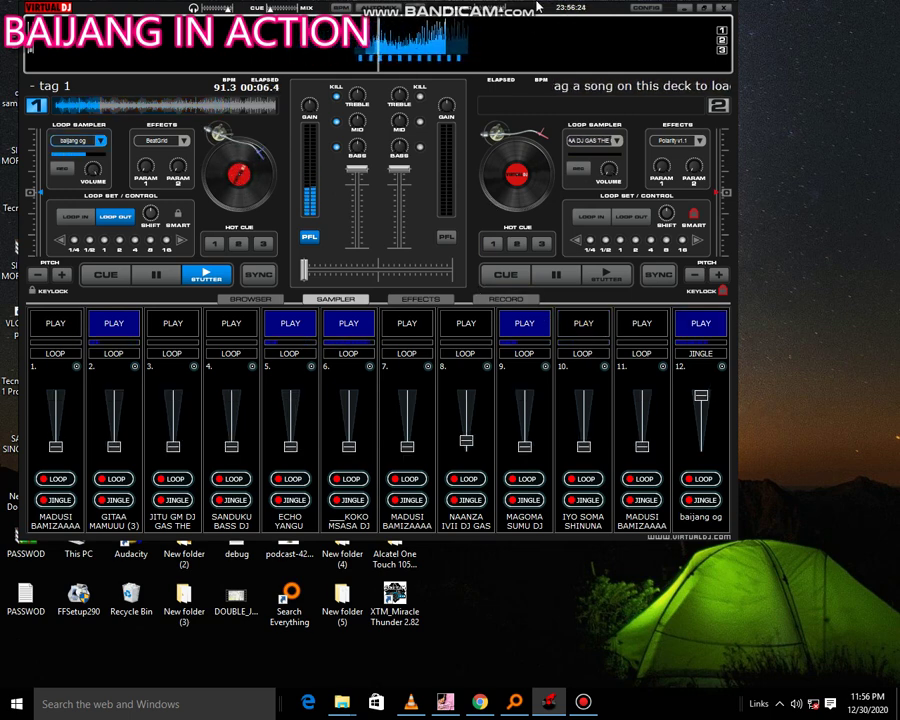